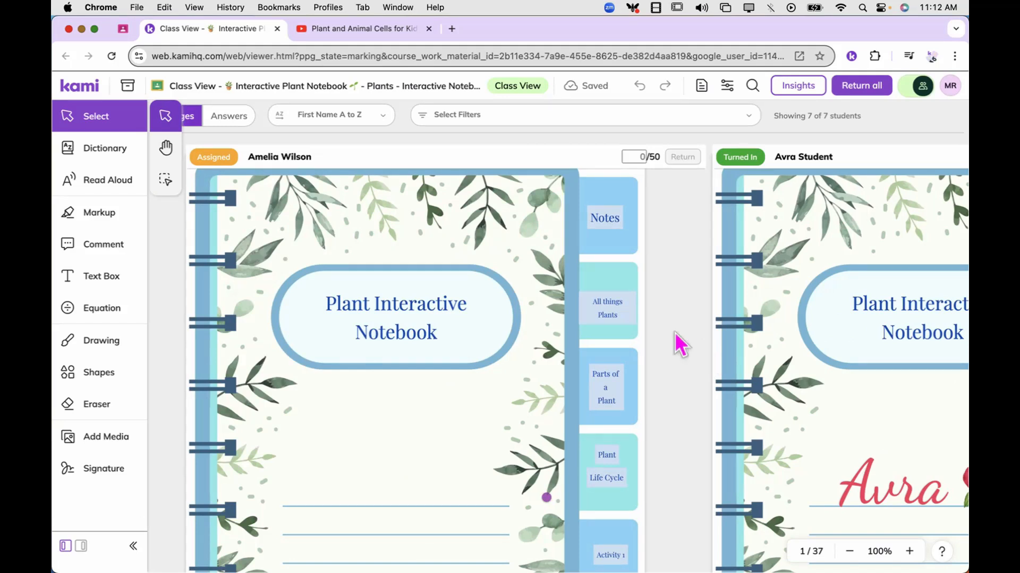
Look through the students' plant notebooks side by side, including the cover, directions and Plants, Soil & Water pages
scroll(662, 291, right, 10)
click(663, 300)
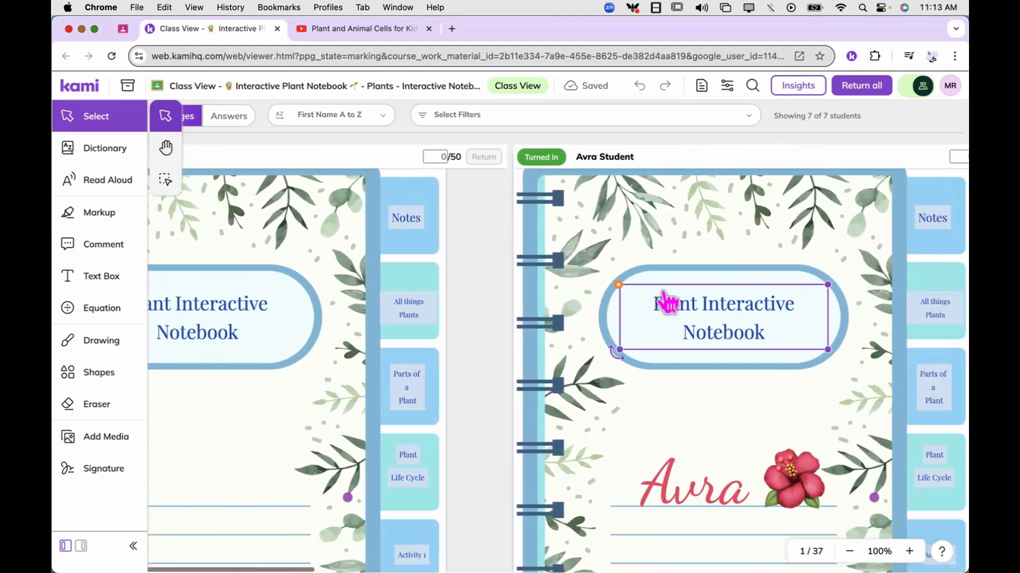
scroll(663, 292, right, 1)
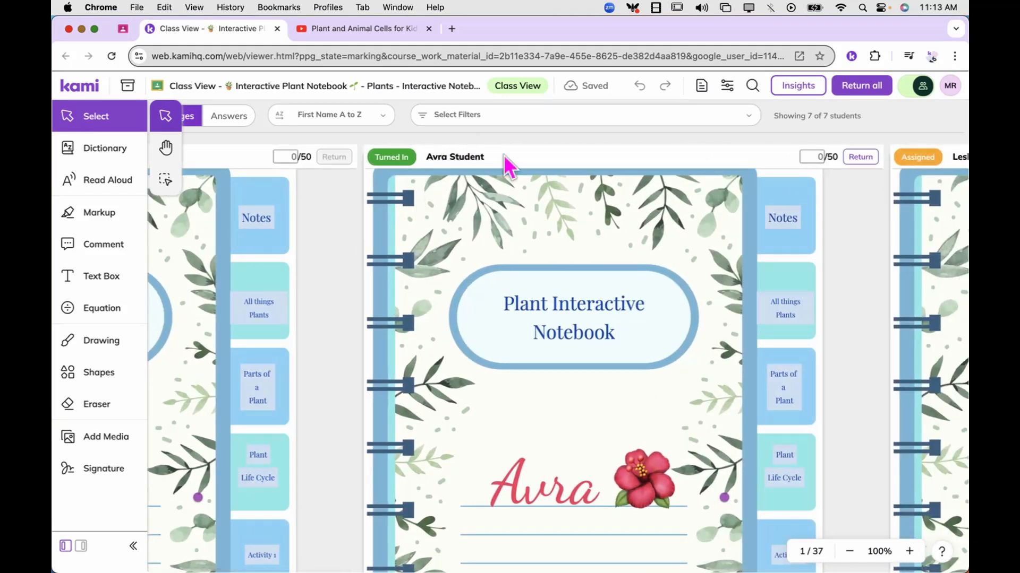
click(559, 355)
scroll(556, 350, right, 10)
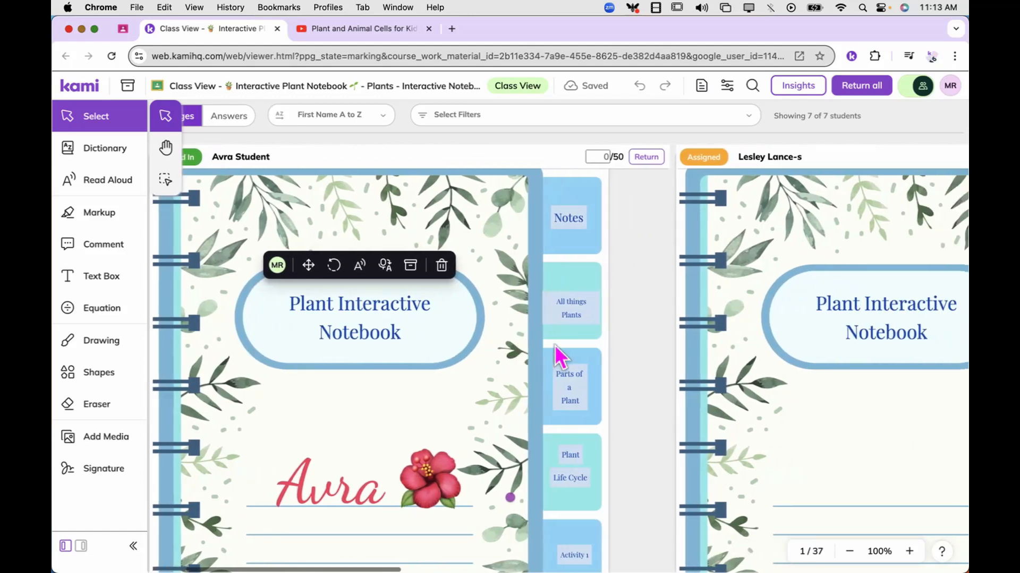
scroll(555, 345, right, 7)
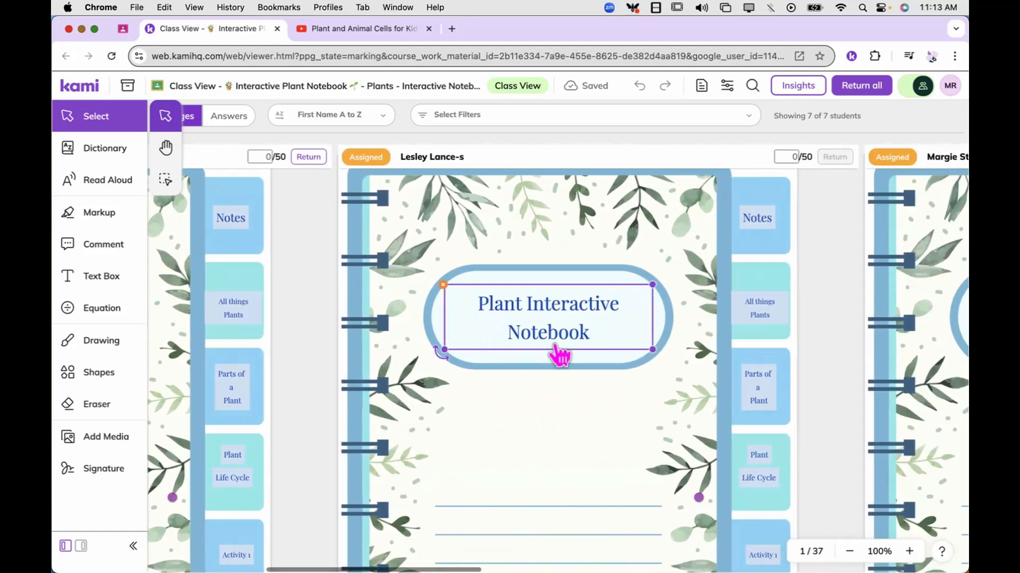
scroll(558, 354, down, 10)
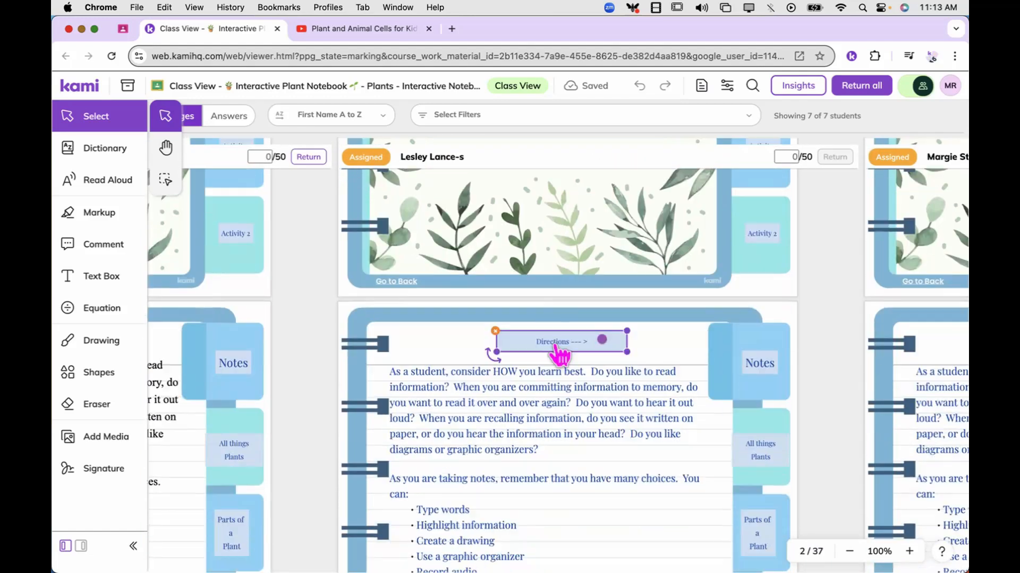
scroll(559, 355, down, 10)
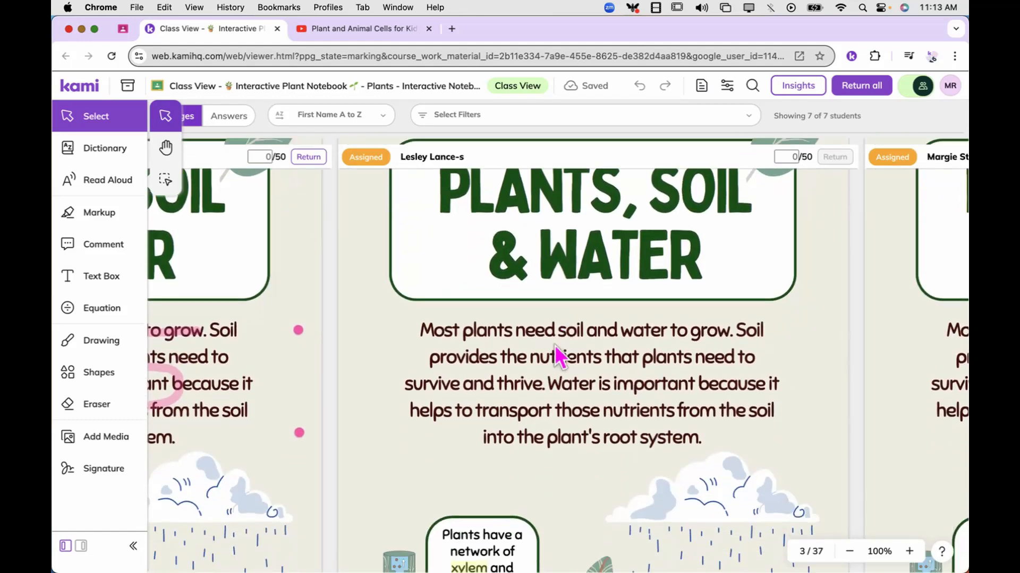
scroll(554, 346, up, 20)
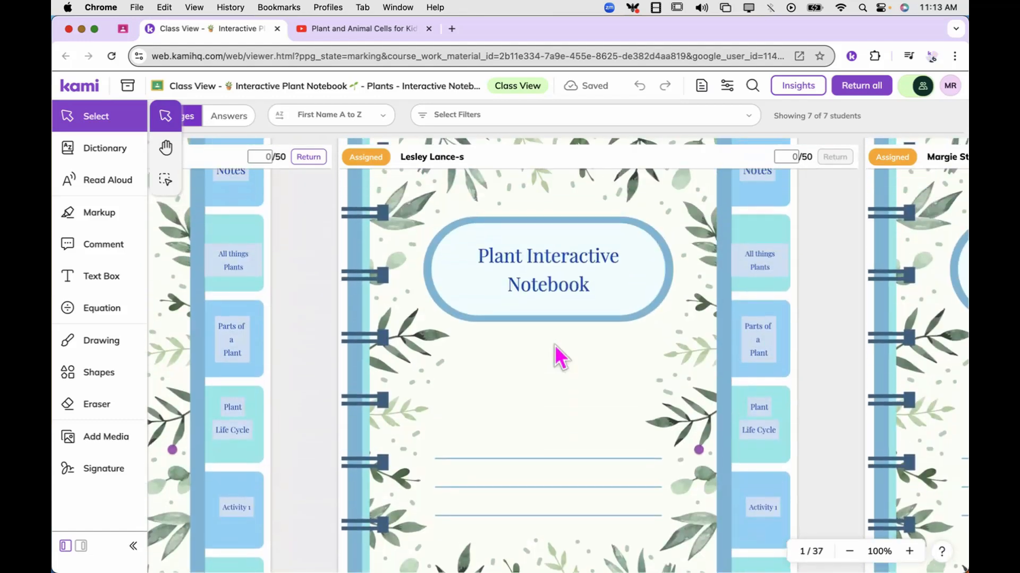
Zoom the class view out to 50% and compare the notebook covers across all the students
click(850, 551)
click(849, 551)
click(849, 552)
click(850, 551)
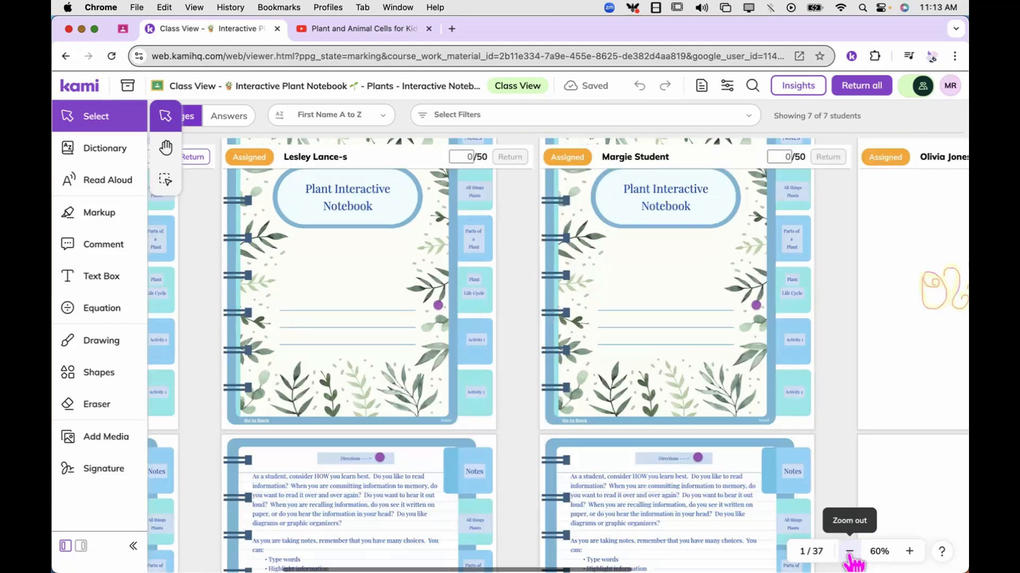
click(849, 551)
scroll(710, 380, right, 5)
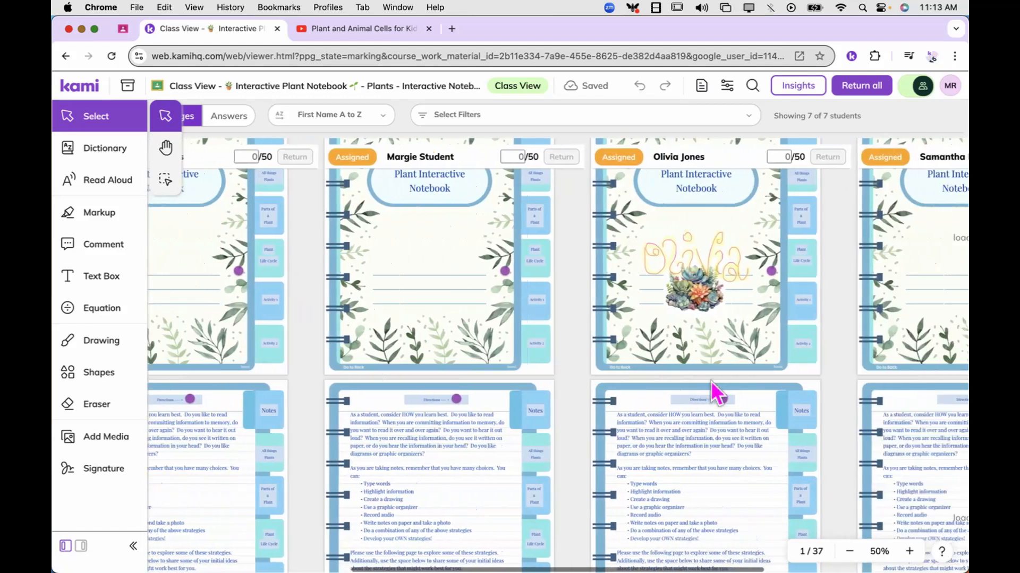
scroll(710, 380, right, 6)
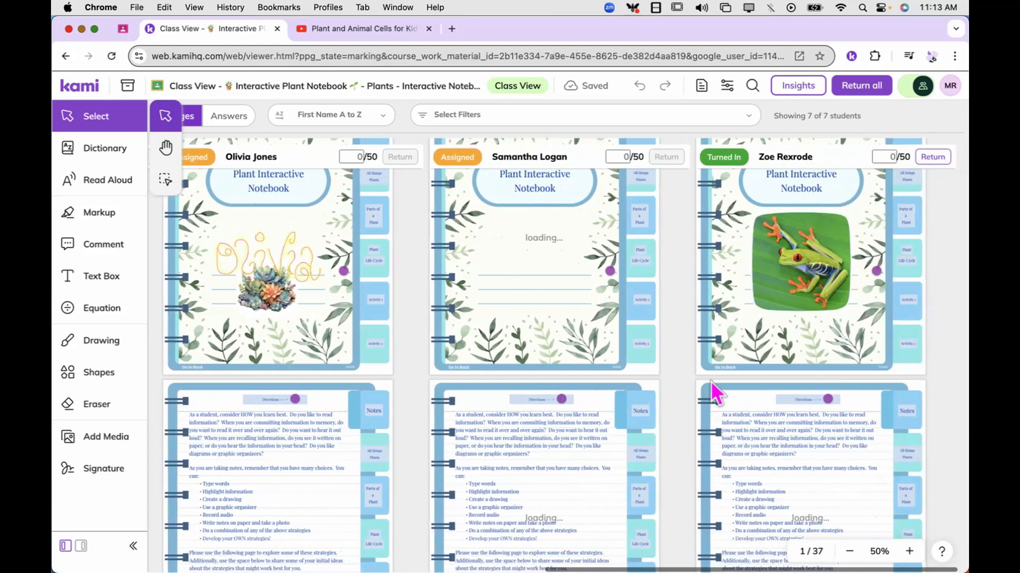
scroll(710, 380, left, 15)
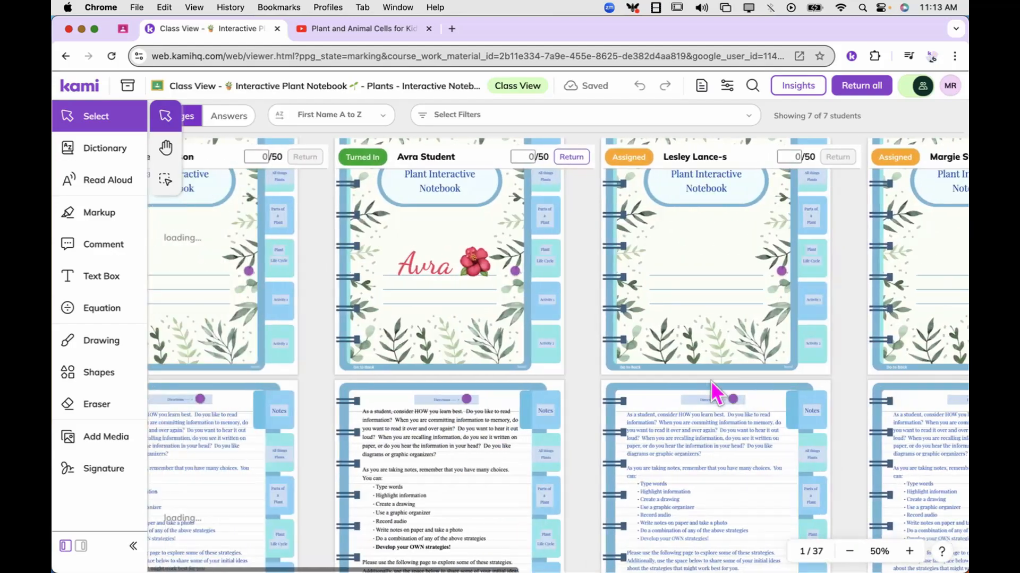
scroll(711, 381, left, 1)
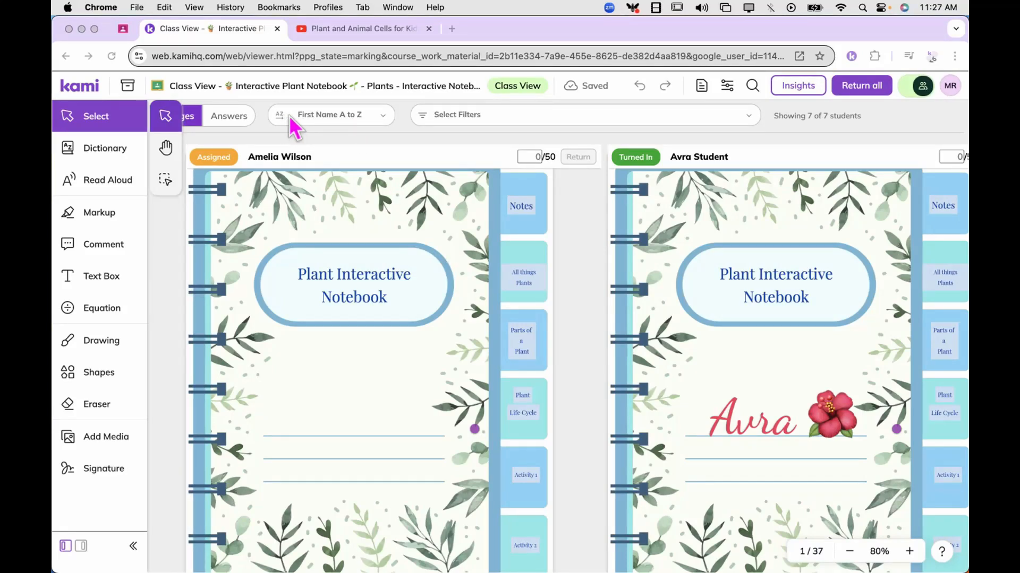
Sort the students' notebooks by Submission Status
click(384, 114)
click(383, 115)
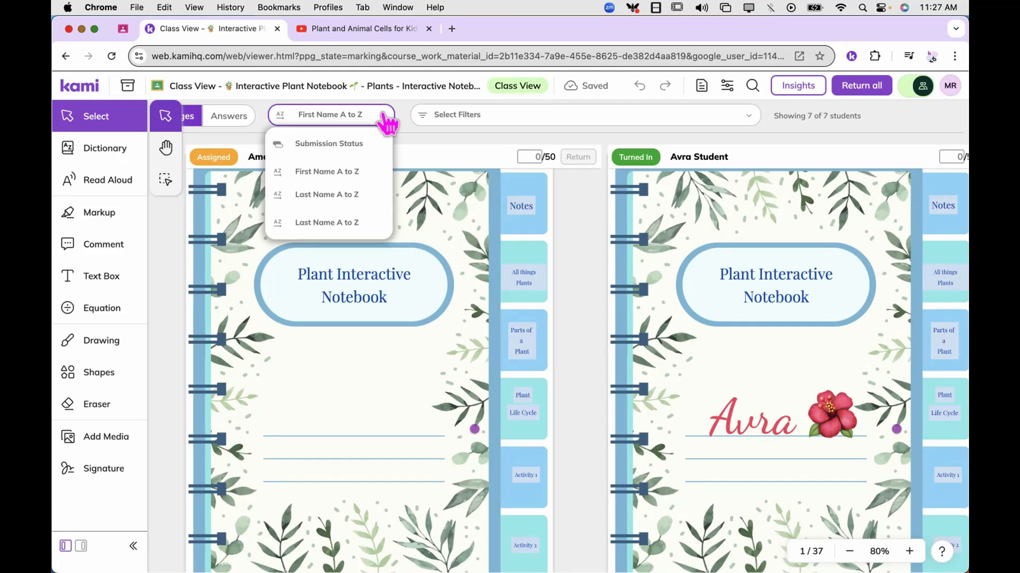
click(366, 151)
click(442, 138)
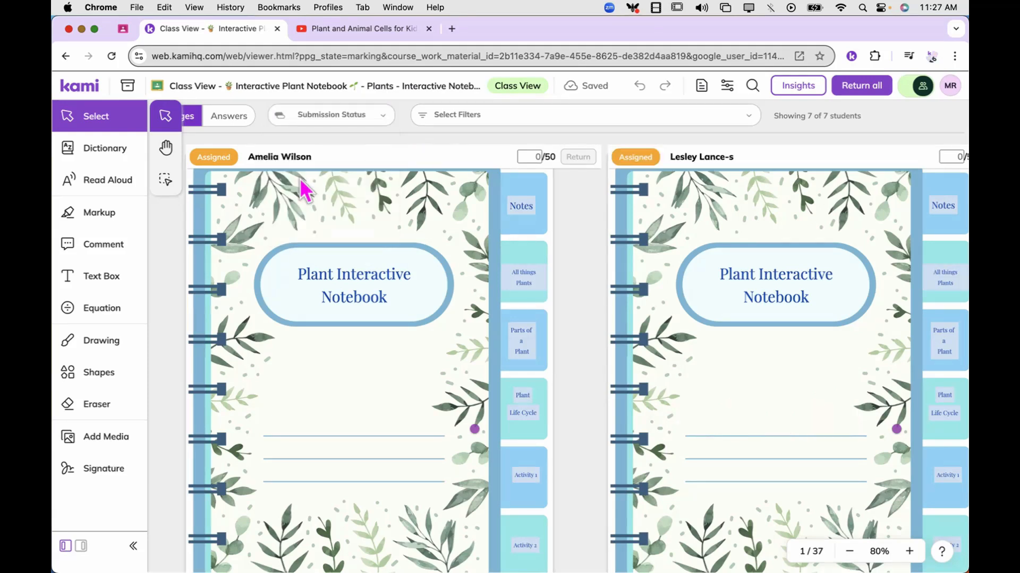
Review the assigned and turned-in notebooks across the class, and inspect the students' pages down to blank page 5
scroll(471, 198, right, 3)
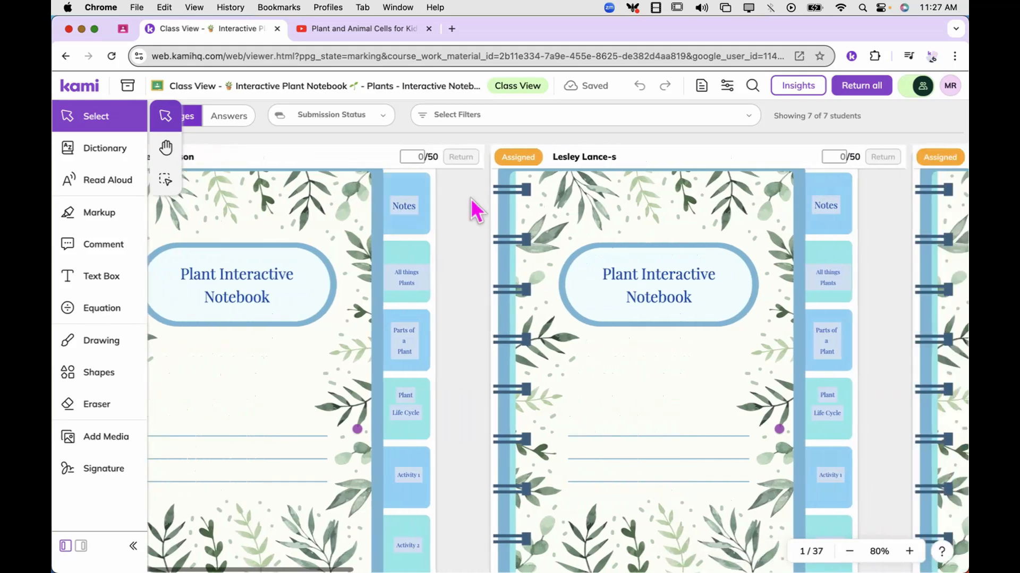
scroll(470, 199, right, 10)
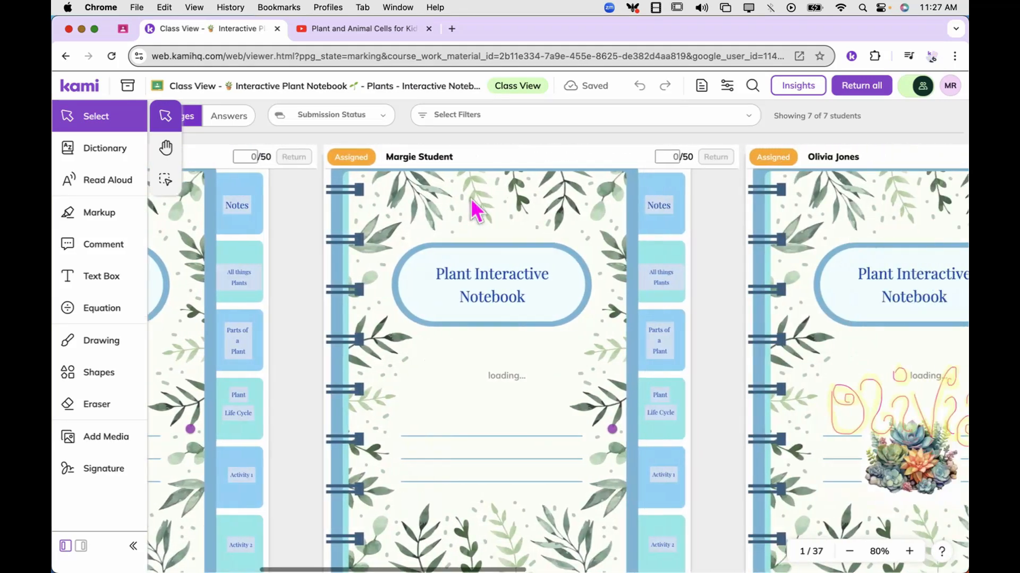
scroll(470, 199, right, 15)
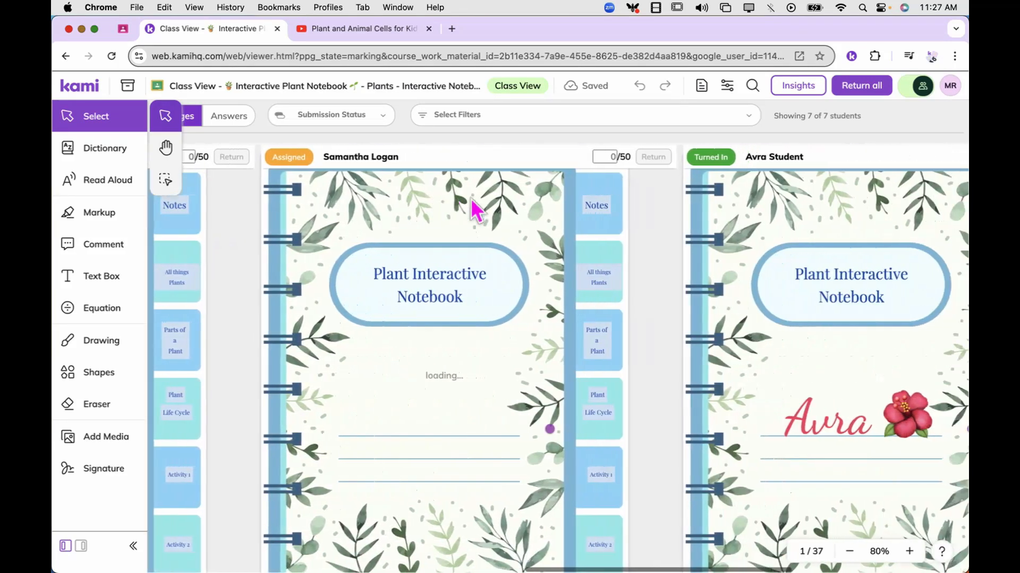
scroll(470, 199, right, 5)
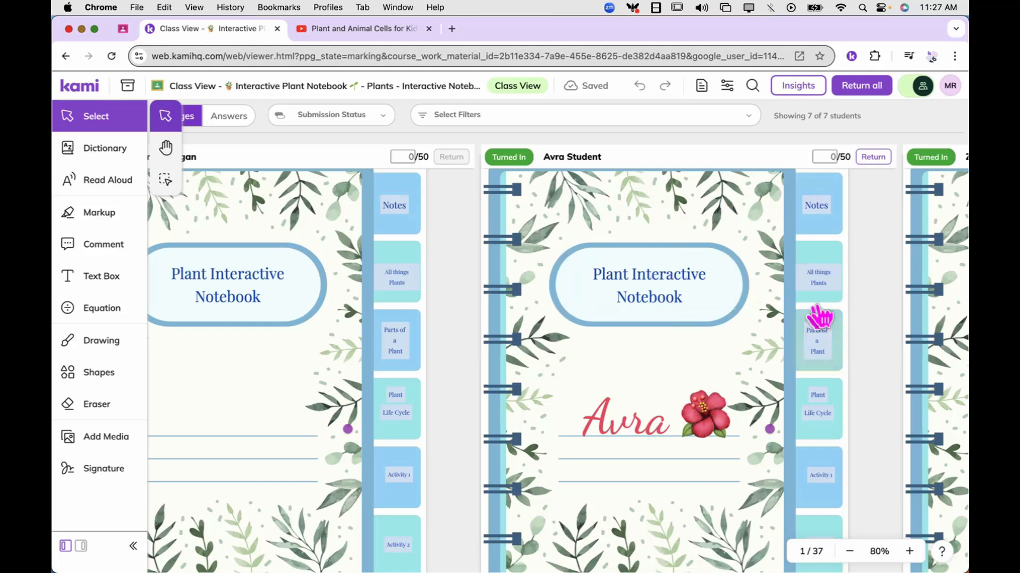
scroll(570, 333, left, 15)
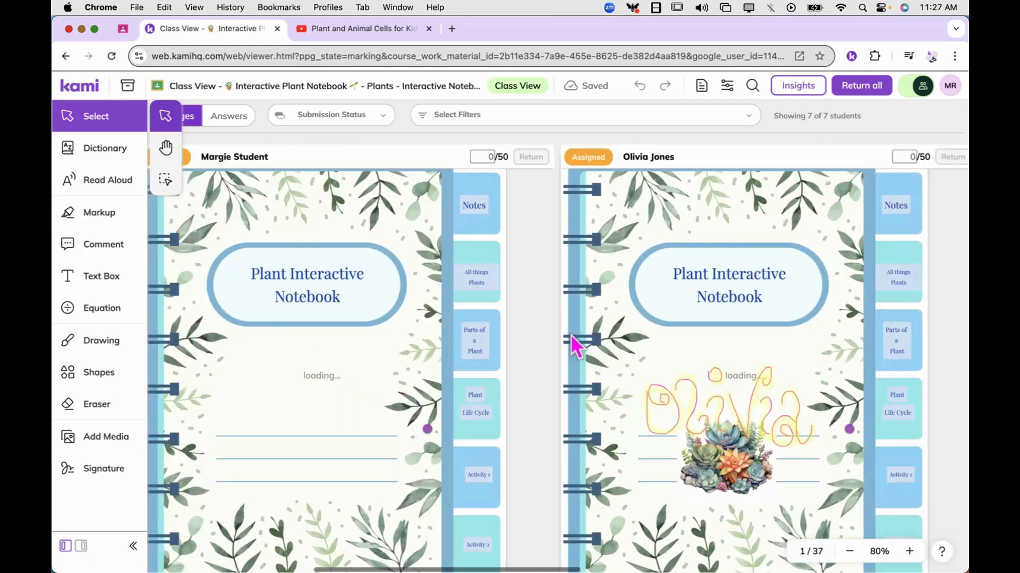
scroll(571, 334, left, 10)
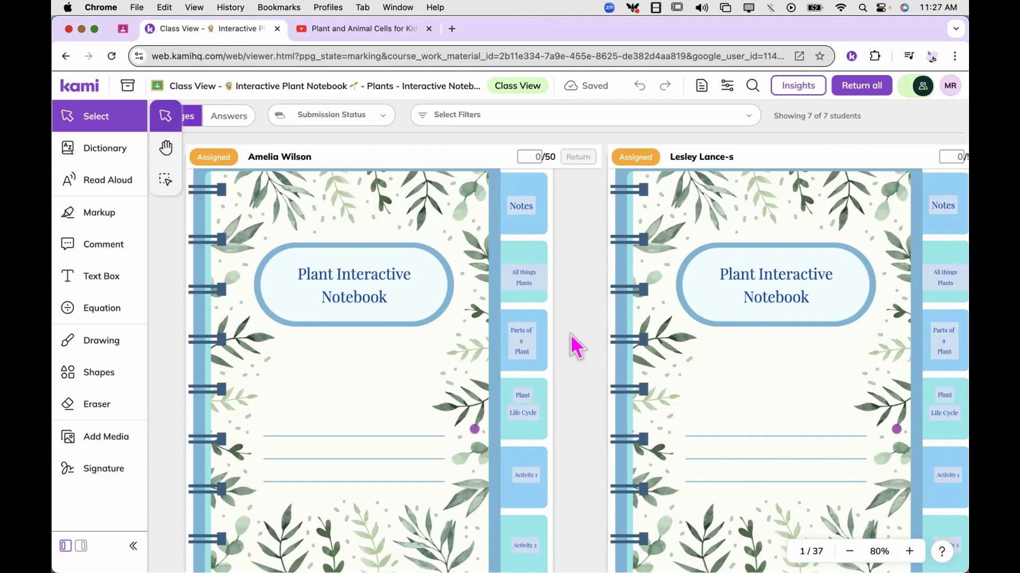
scroll(570, 333, down, 15)
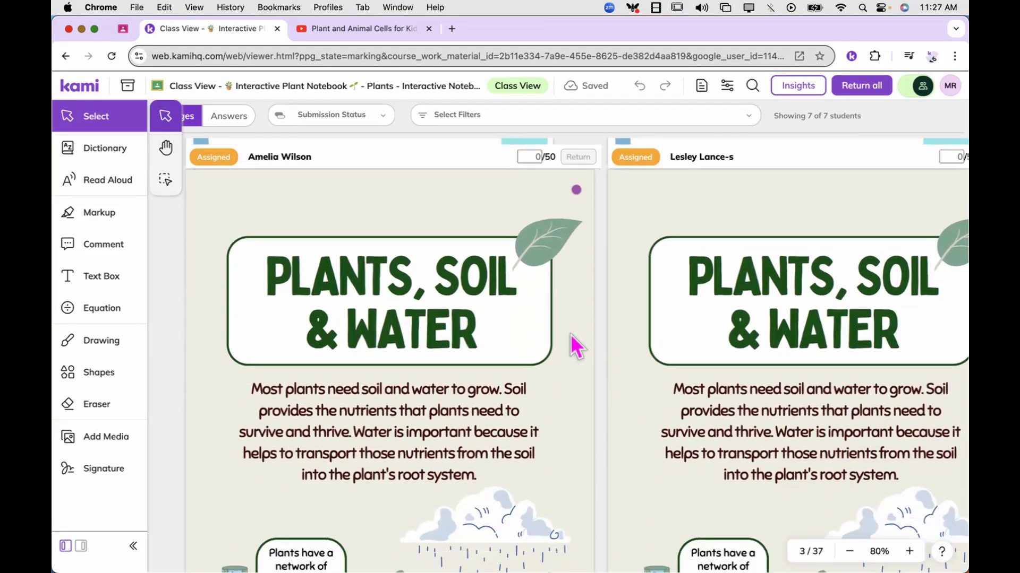
scroll(571, 333, down, 12)
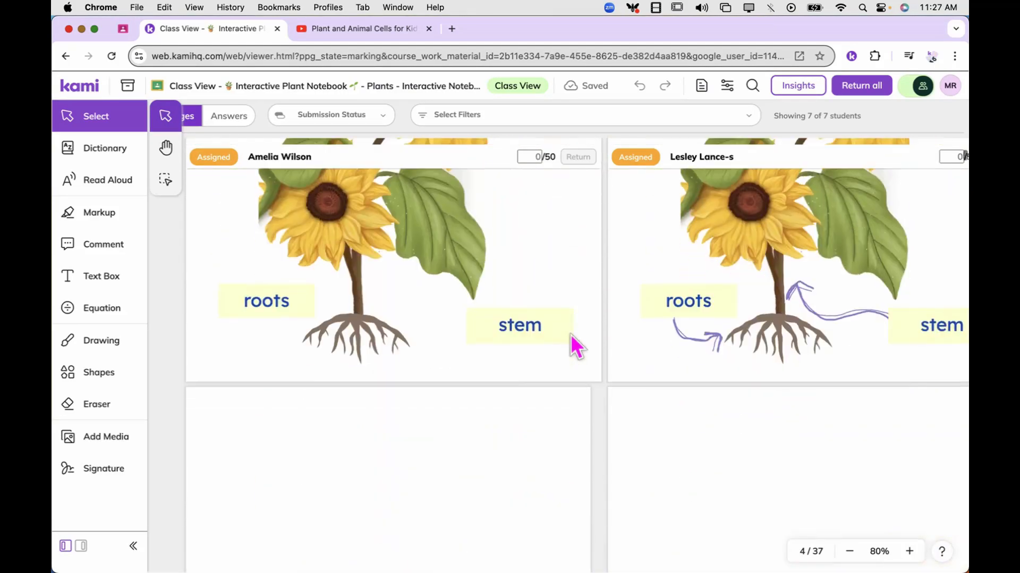
scroll(570, 334, down, 5)
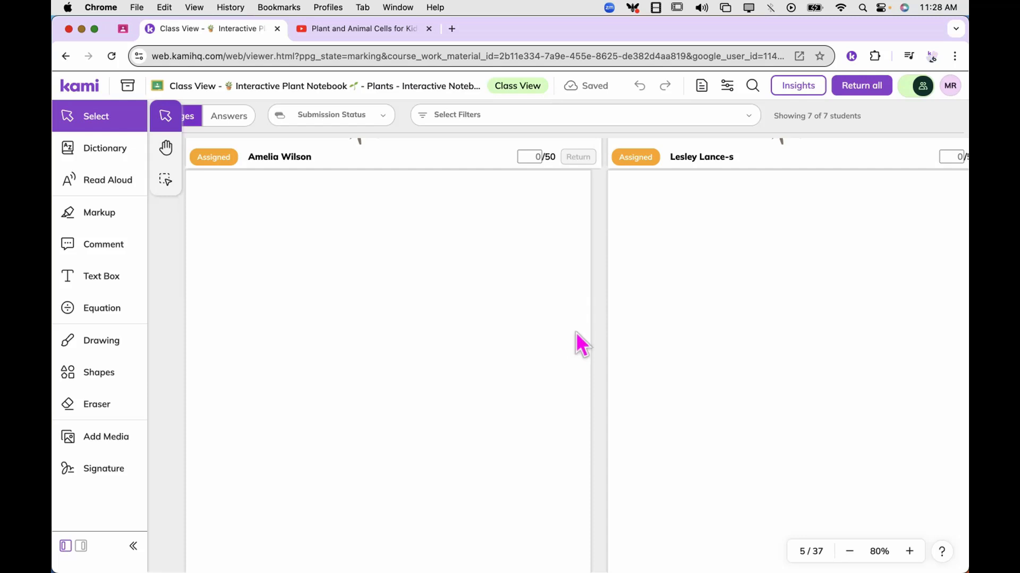
Switch from Class View to editing the assignment template and go to its blank page 5
click(909, 88)
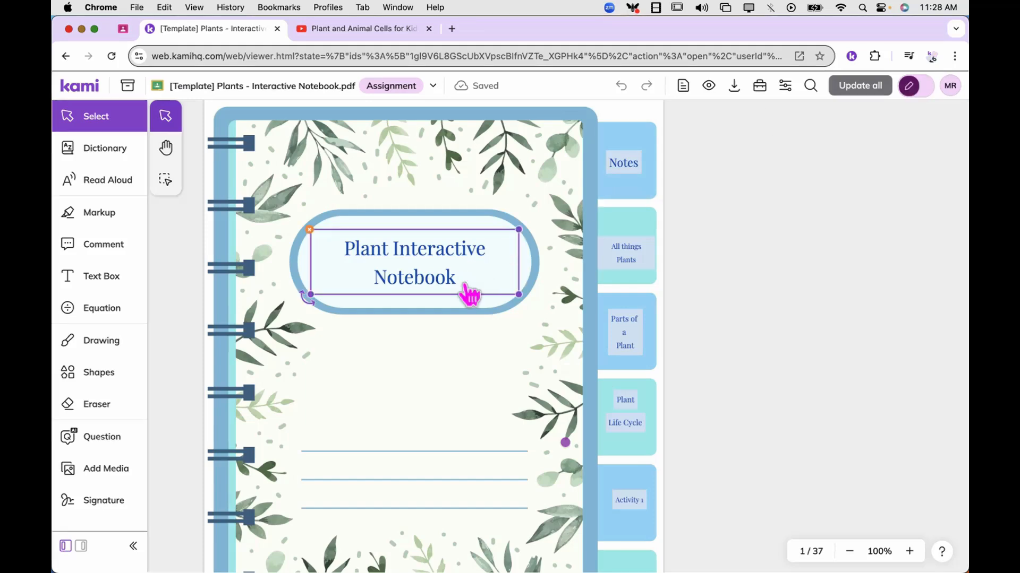
scroll(457, 308, down, 20)
scroll(459, 312, down, 20)
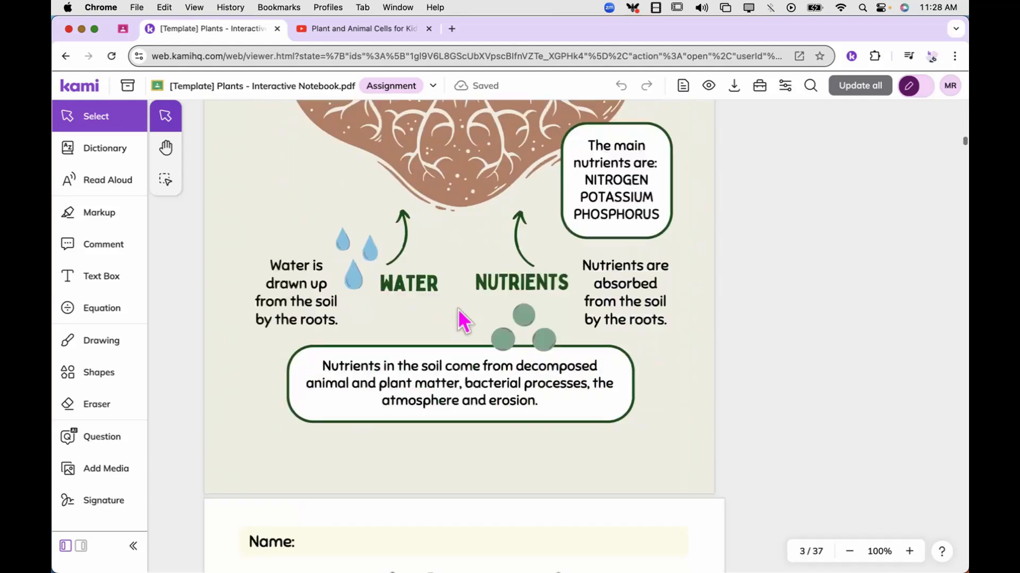
scroll(458, 308, down, 2)
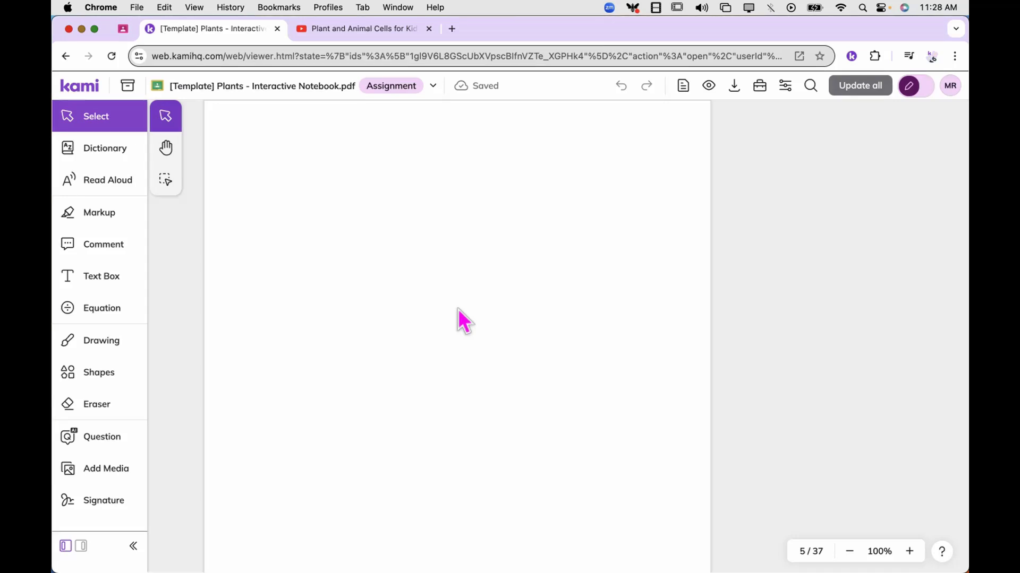
Copy the web address of the YouTube video "Plant and Animal Cells for Kids" and return to the Kami template
click(375, 33)
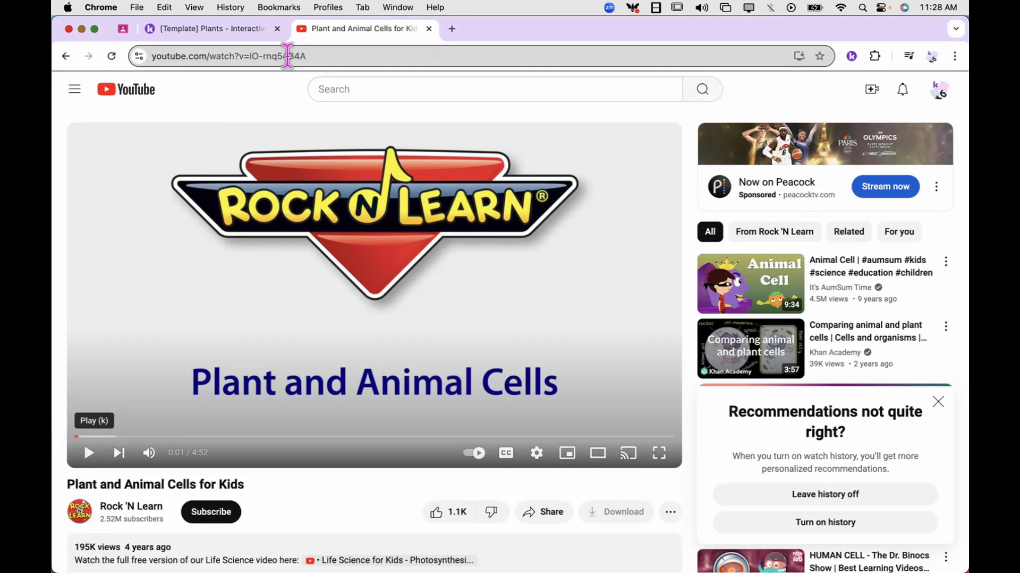
click(285, 56)
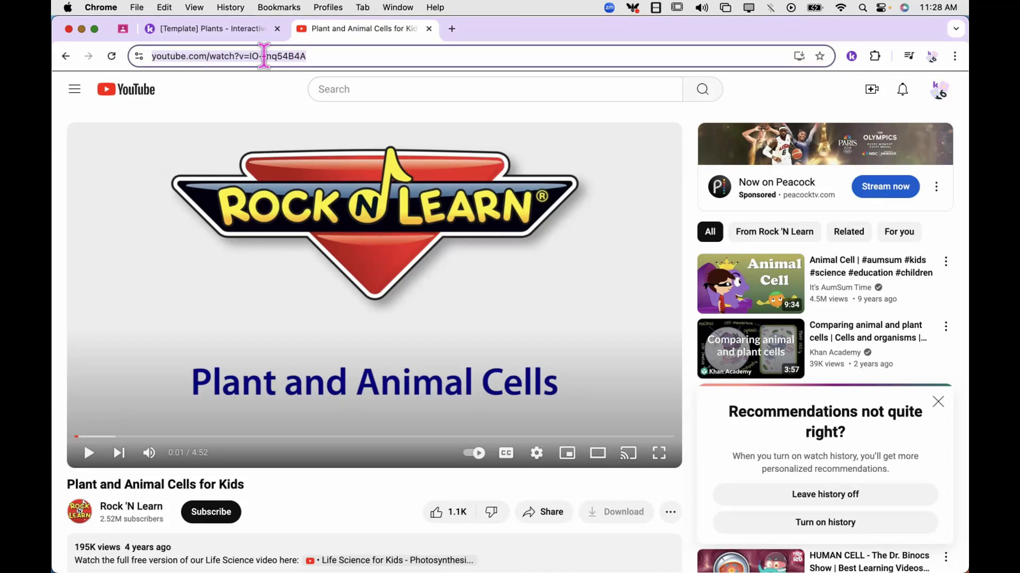
right_click(266, 56)
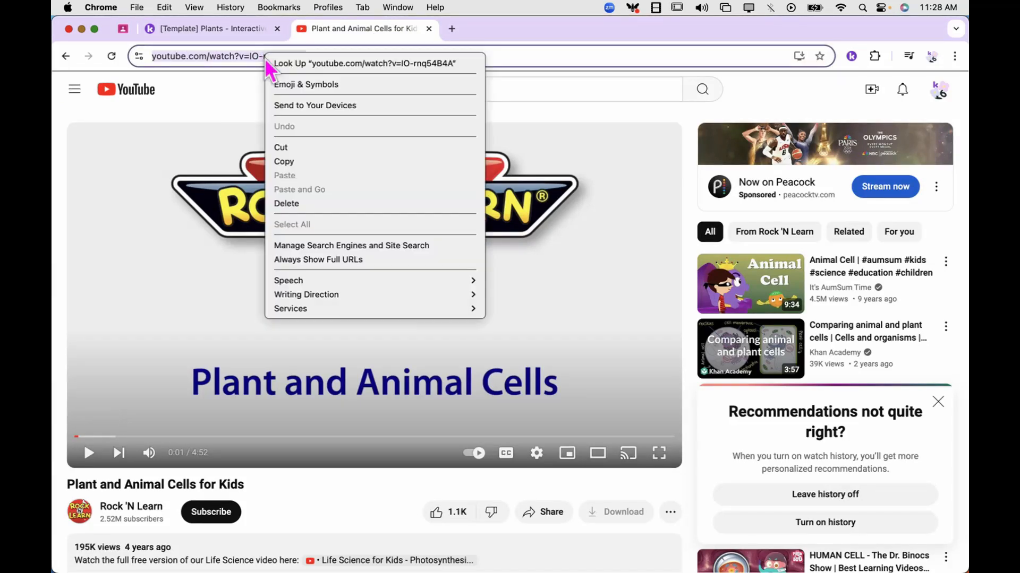
click(280, 163)
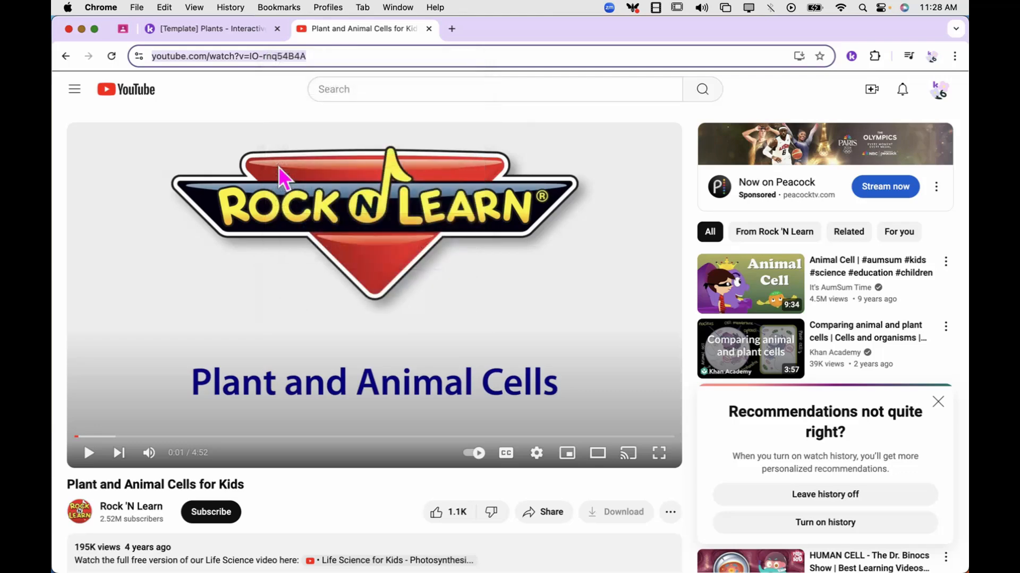
click(237, 29)
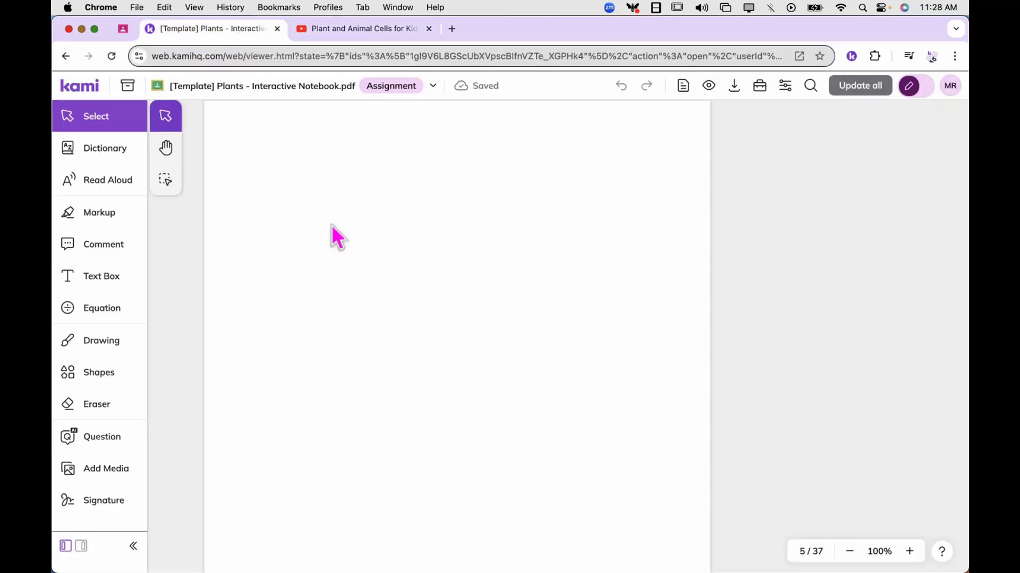
Start a YouTube video annotation and load the copied link to "Plant and Animal Cells for Kids"
click(119, 477)
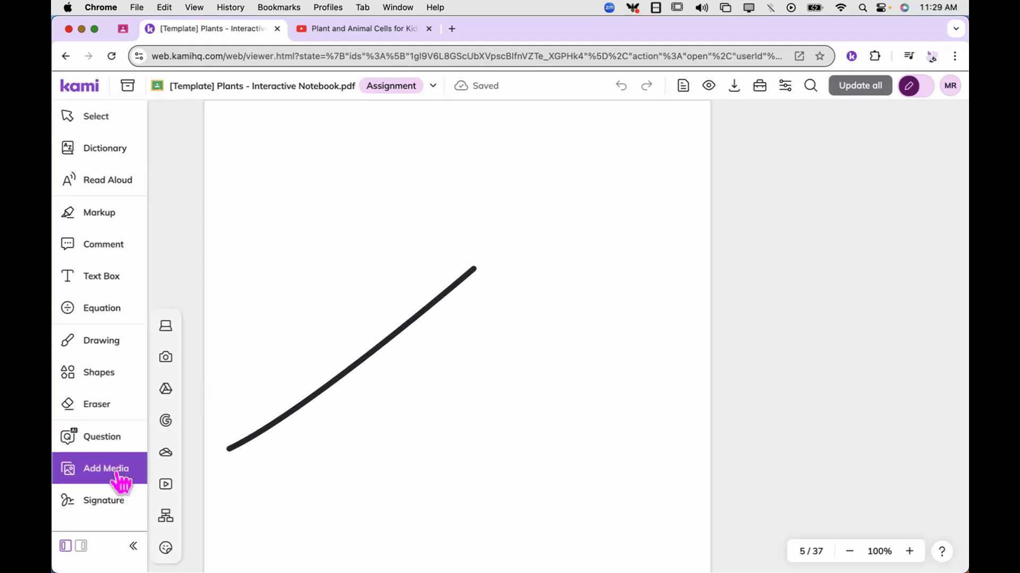
click(168, 487)
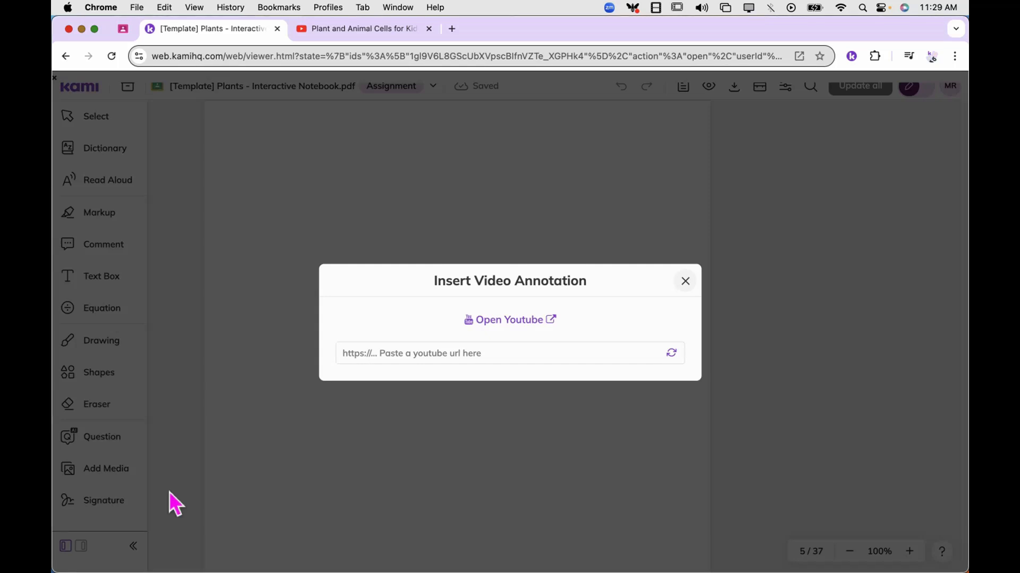
click(413, 353)
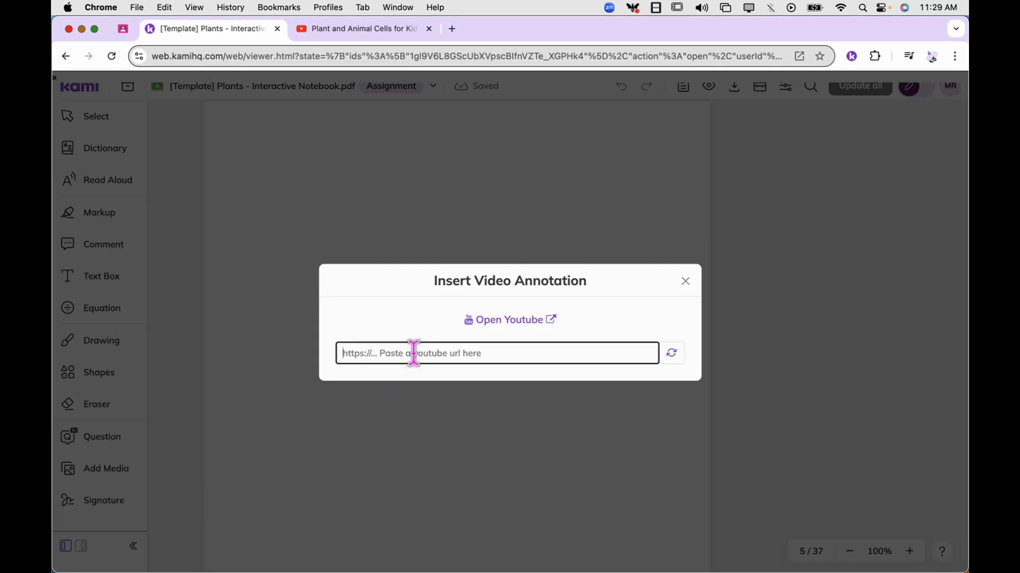
key(super+v)
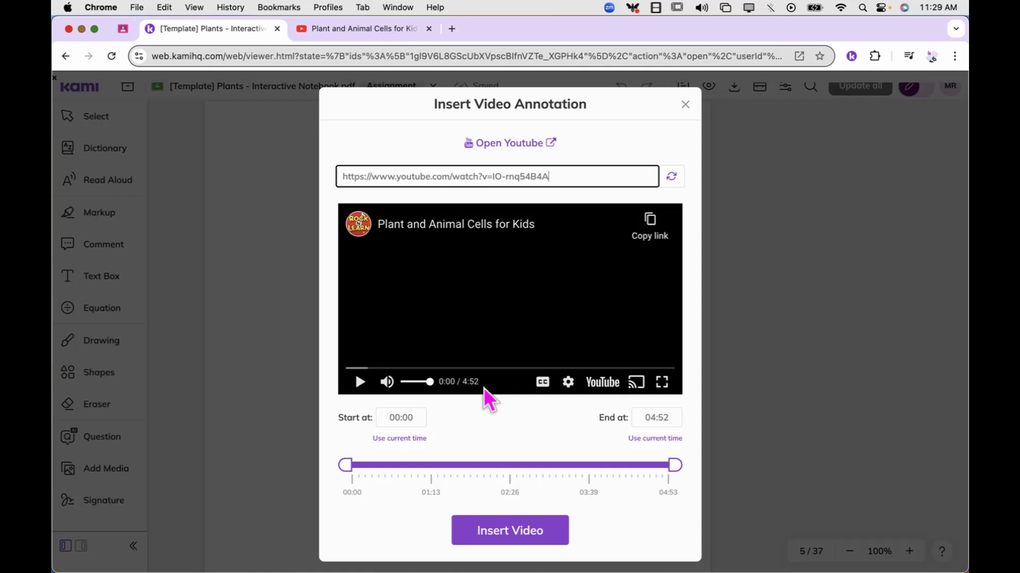
Trim the video to run from 00:38 to 03:32 and place it centred near the top of blank page 5
drag(675, 465, 590, 467)
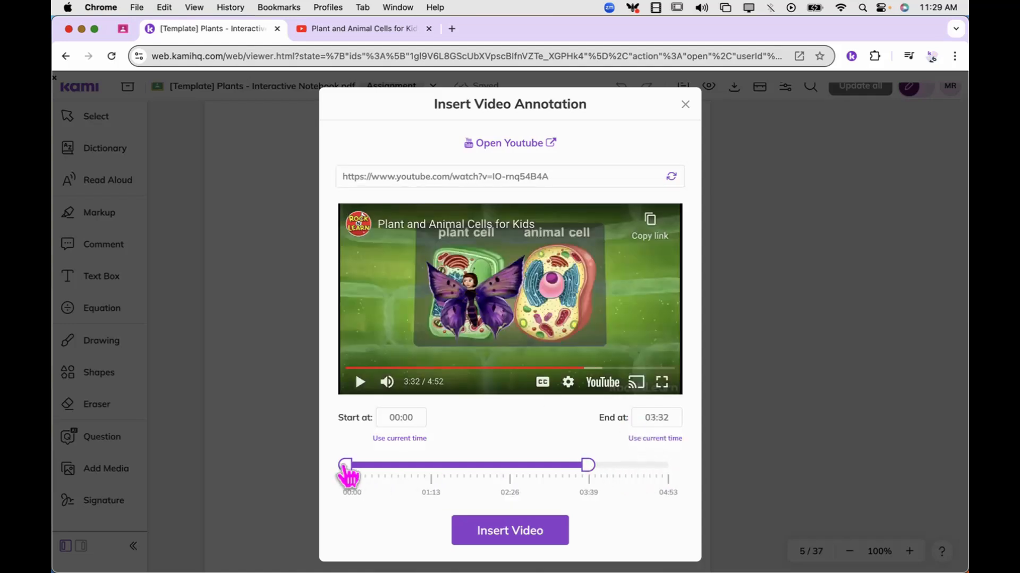
drag(345, 466, 386, 466)
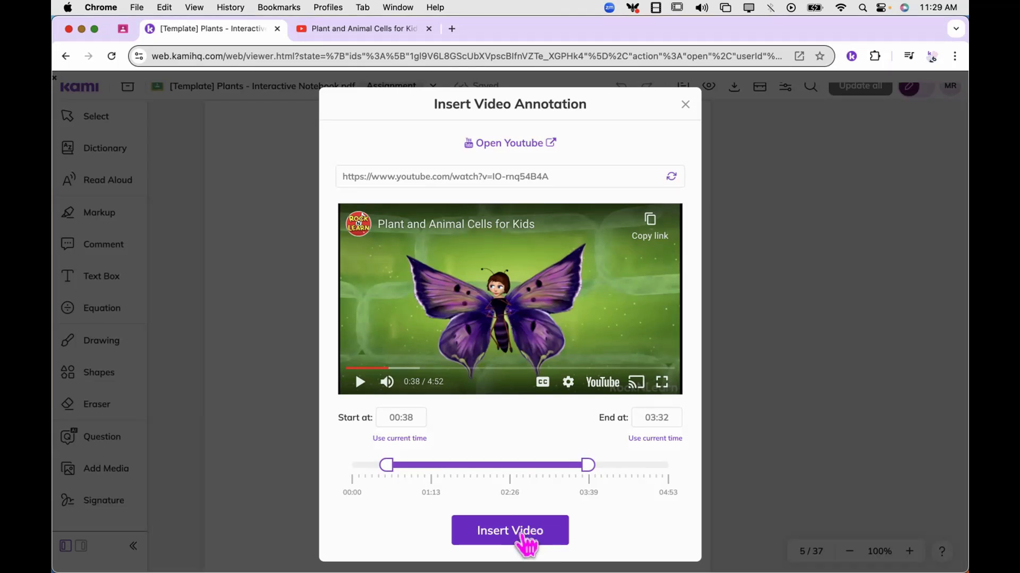
click(538, 539)
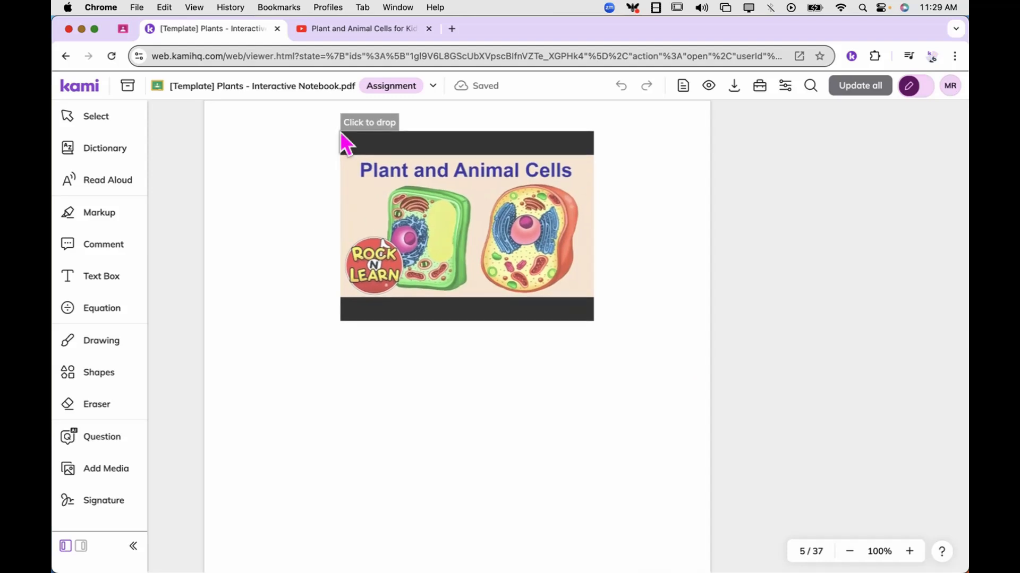
click(339, 131)
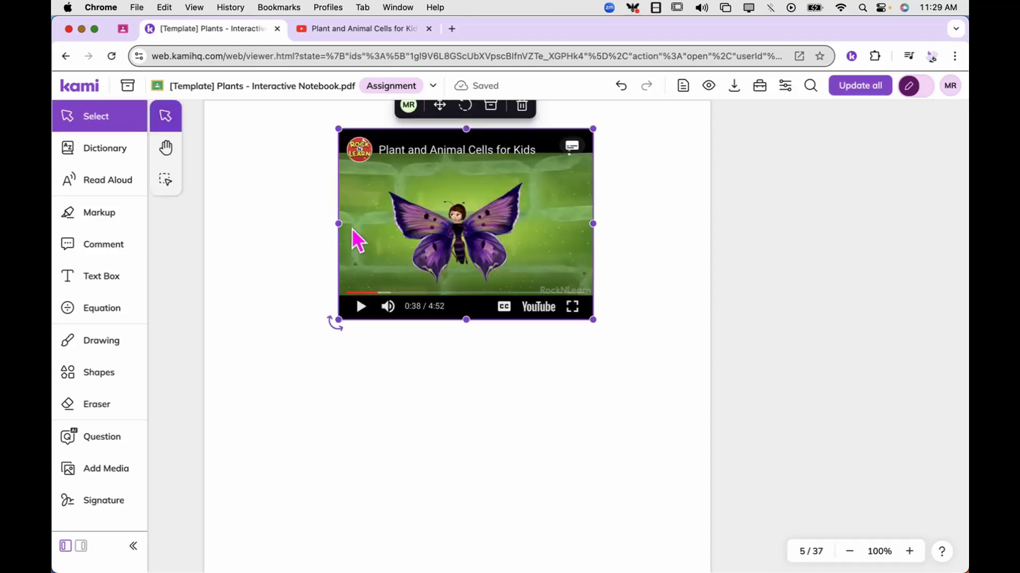
click(345, 385)
Insert the two-circle Venn diagram graphic organizer on page 5 below the video
scroll(344, 380, down, 3)
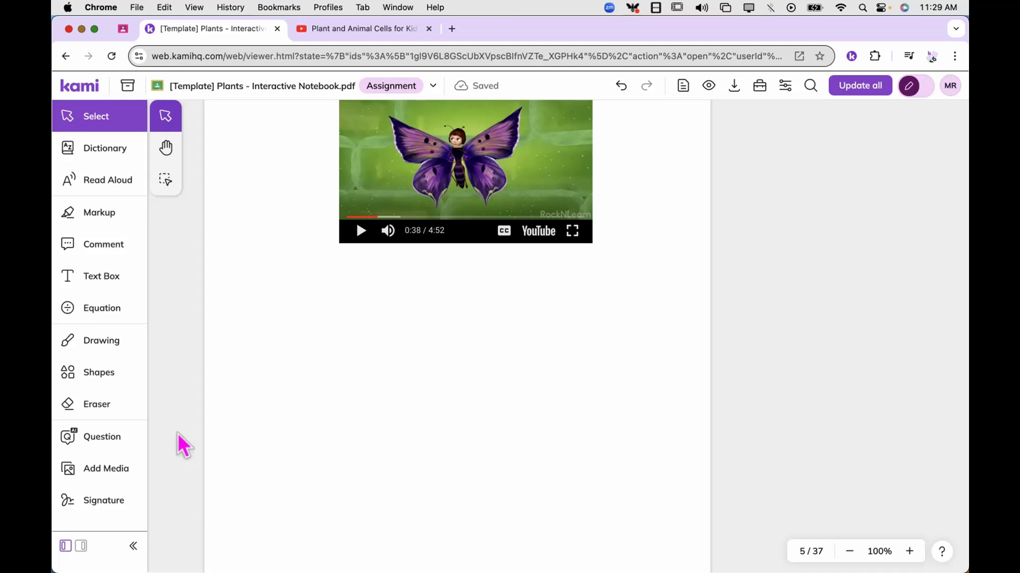
click(111, 478)
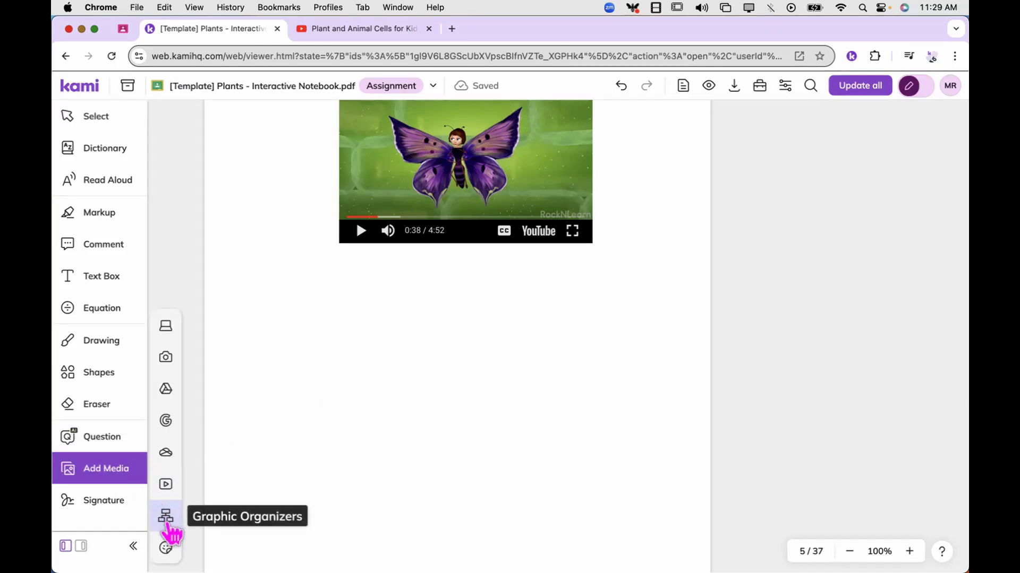
click(166, 519)
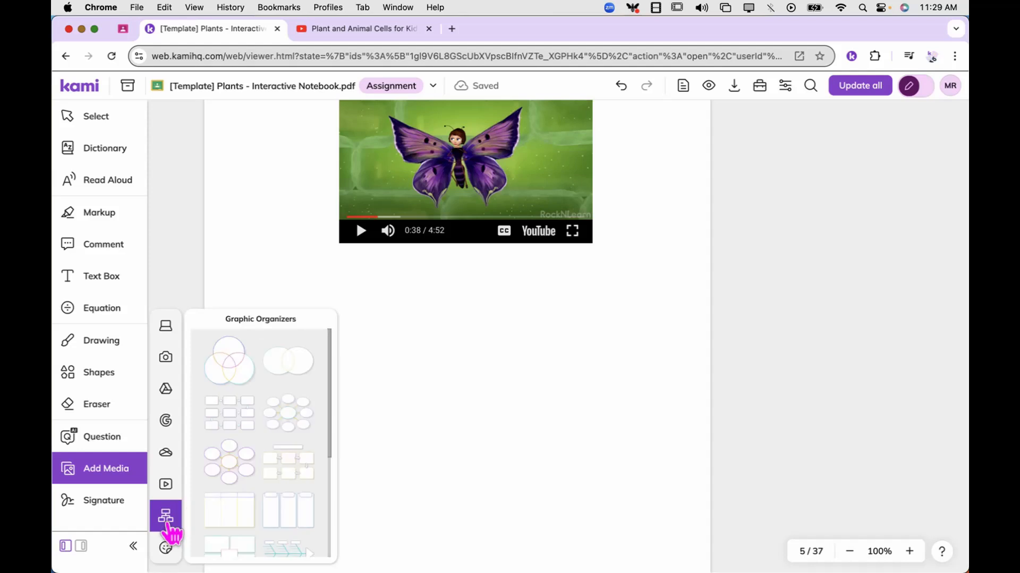
click(304, 371)
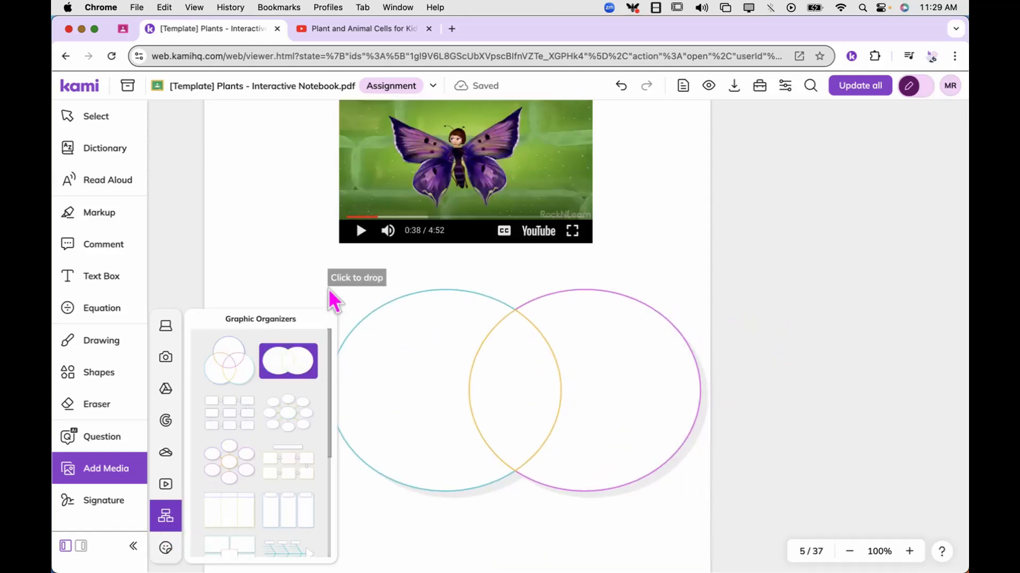
click(281, 294)
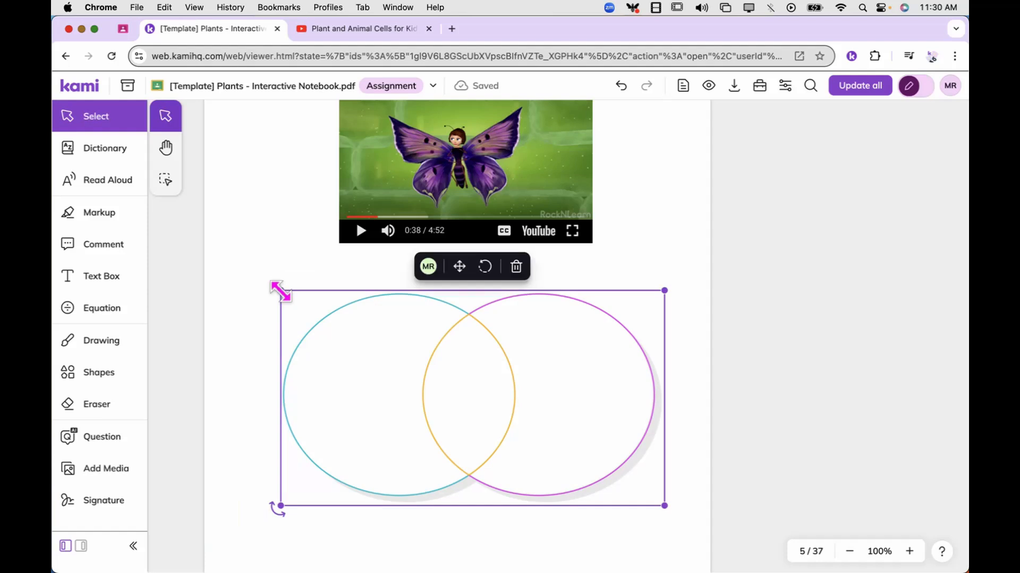
Enlarge the Venn diagram to nearly the full page width and move it down to leave room for labels
drag(280, 291, 214, 260)
click(696, 516)
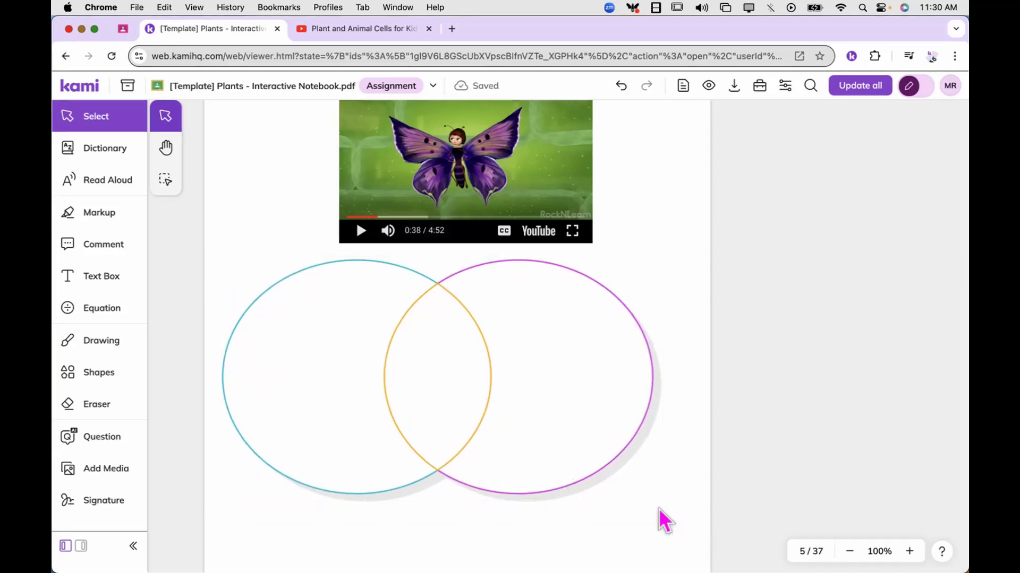
click(653, 494)
drag(660, 500, 700, 527)
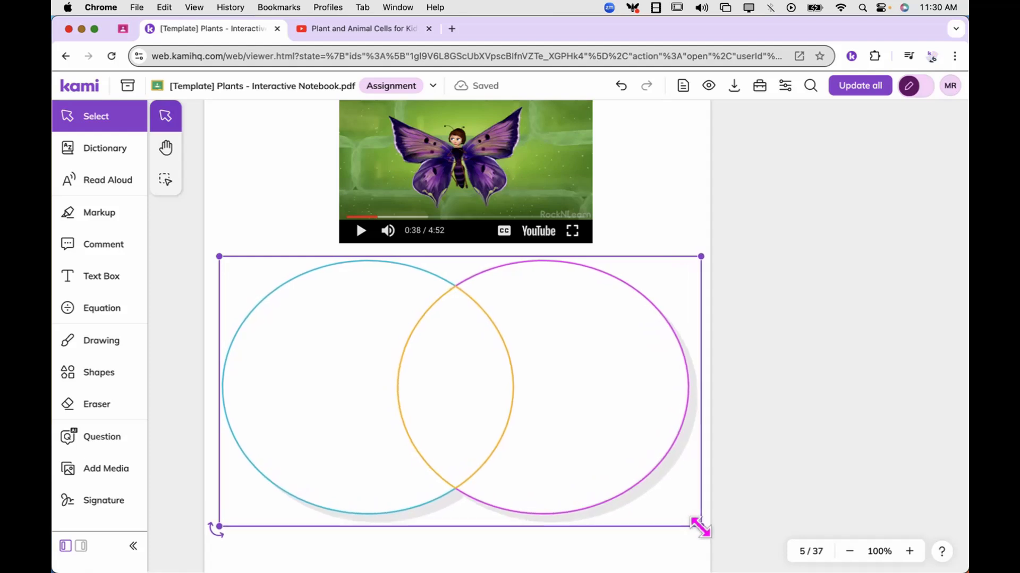
drag(469, 383, 468, 387)
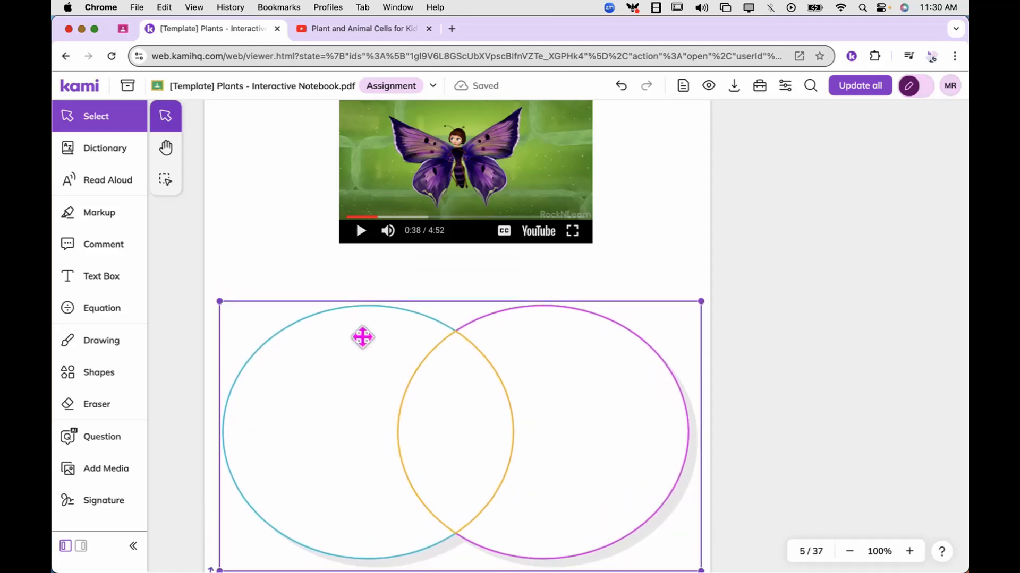
Add the size 36 text labels "Plant Cells" and "Animal Cells" and align each above its Venn diagram circle
click(132, 289)
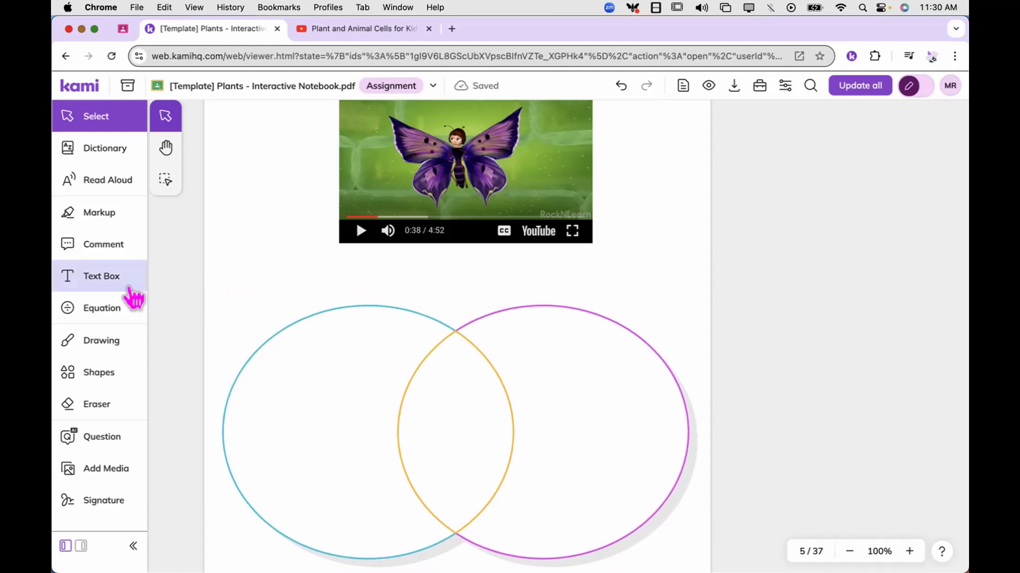
click(317, 291)
text(Plant Cells)
click(491, 274)
text(Animal Cells)
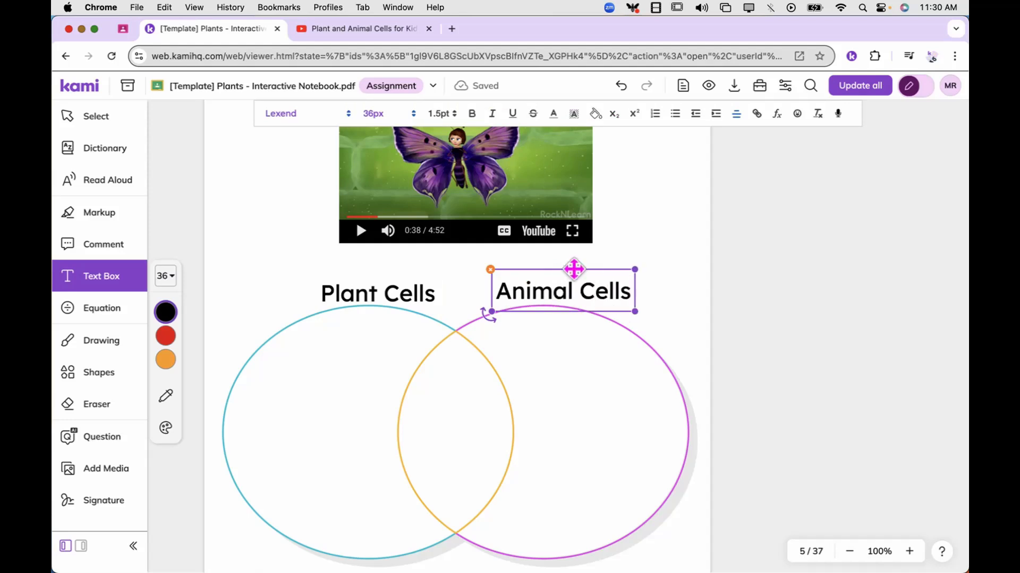
drag(574, 270, 562, 268)
mouse_move(393, 273)
mouse_down()
mouse_move(368, 271)
mouse_move(378, 269)
mouse_up()
scroll(467, 346, up, 1)
click(754, 335)
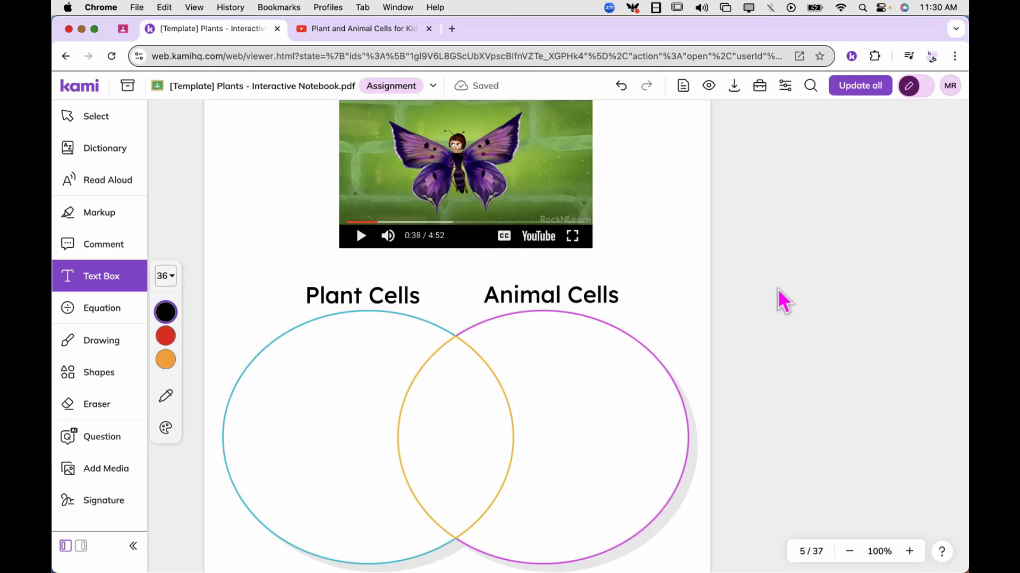
Apply the template changes to all student copies and switch back to Class View
click(860, 86)
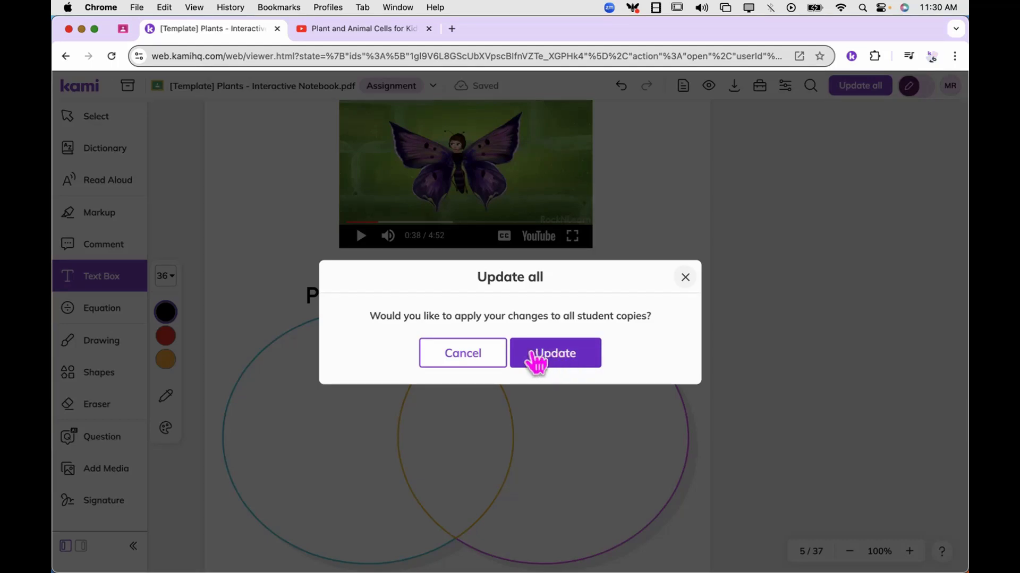
click(575, 359)
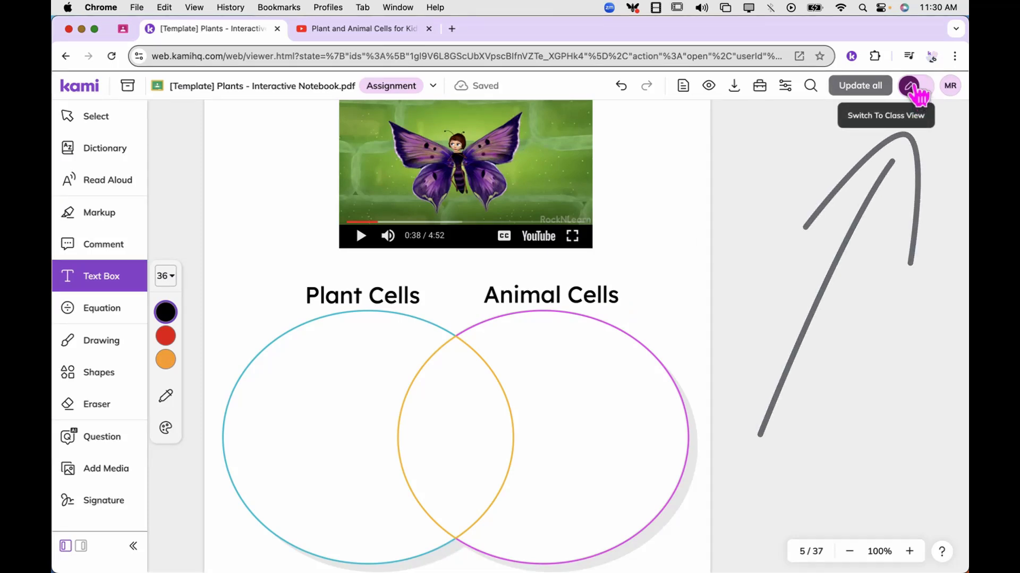
click(916, 91)
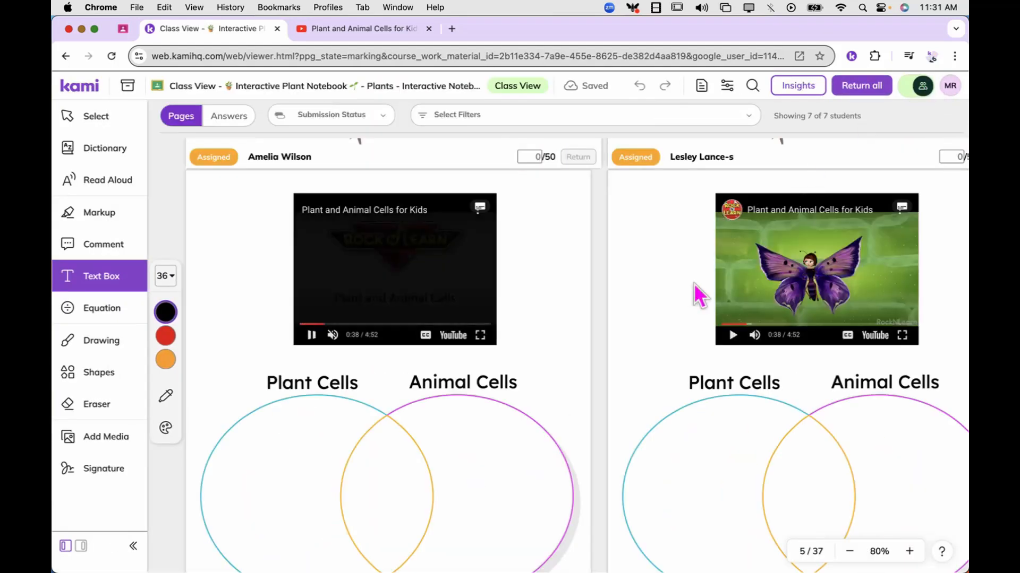
Check the added video and labelled Venn diagram across the students' page 5 copies, and look back at page 3
scroll(641, 331, right, 6)
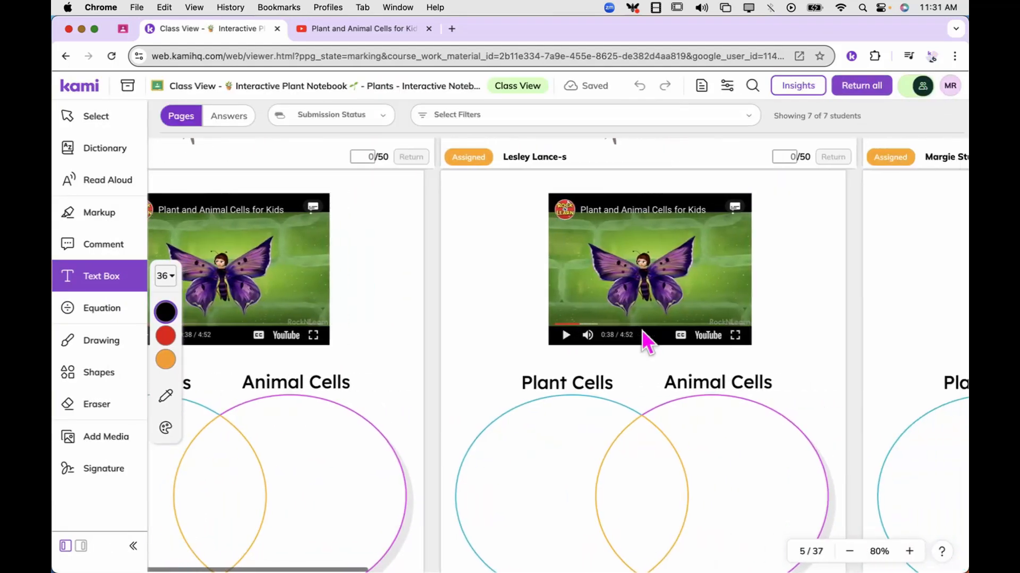
scroll(642, 330, right, 8)
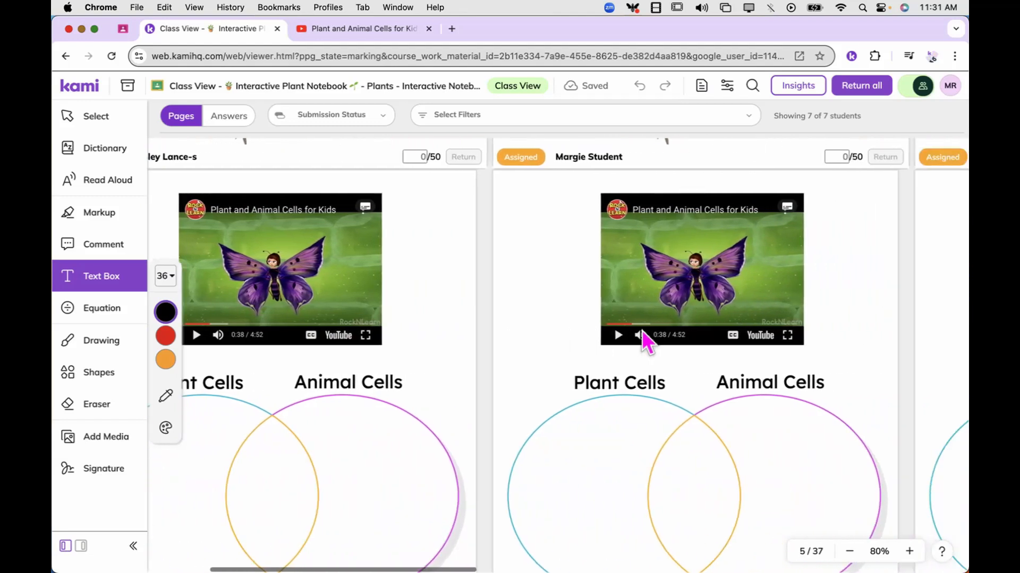
scroll(642, 330, right, 3)
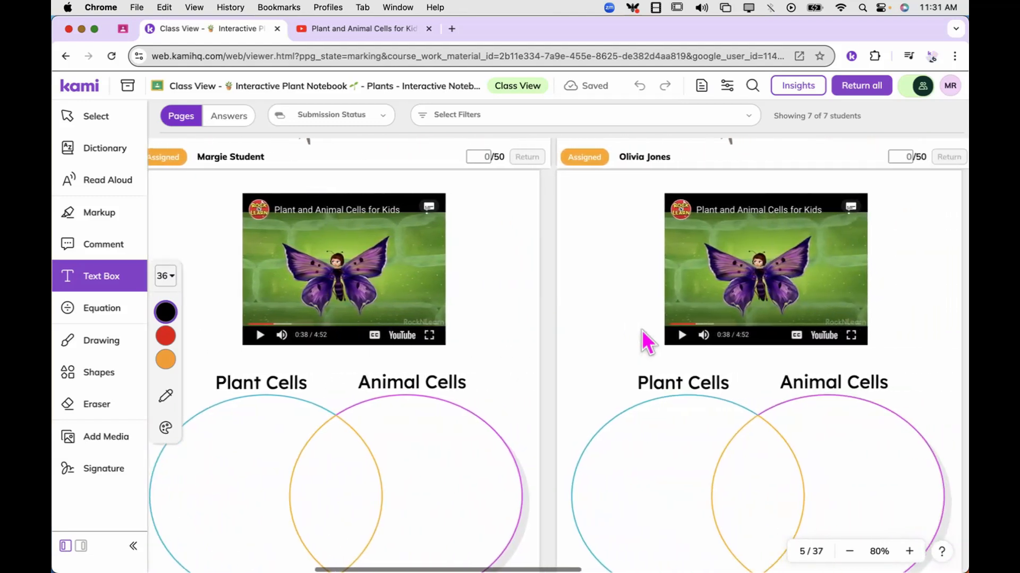
scroll(833, 310, right, 2)
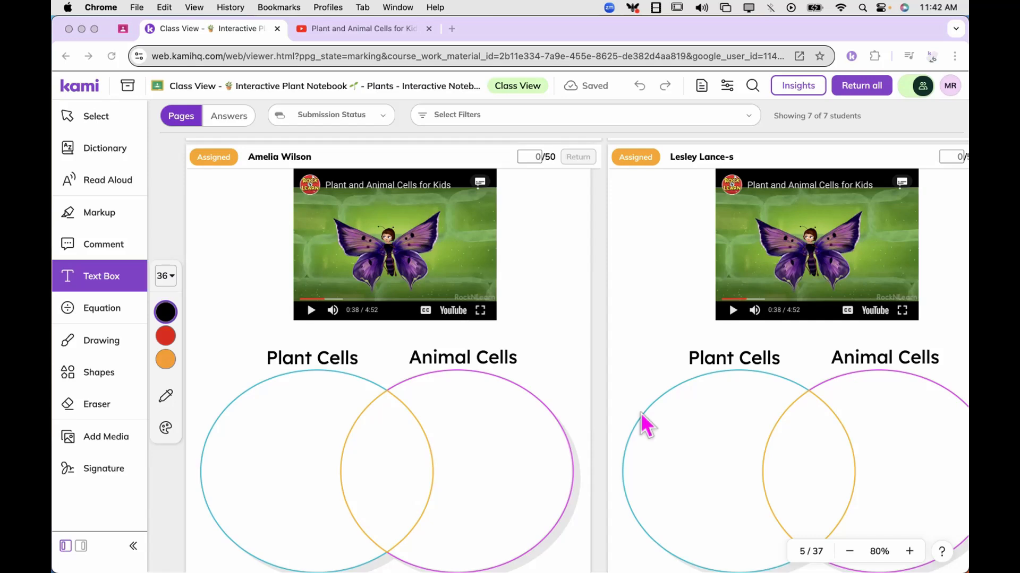
scroll(646, 394, up, 15)
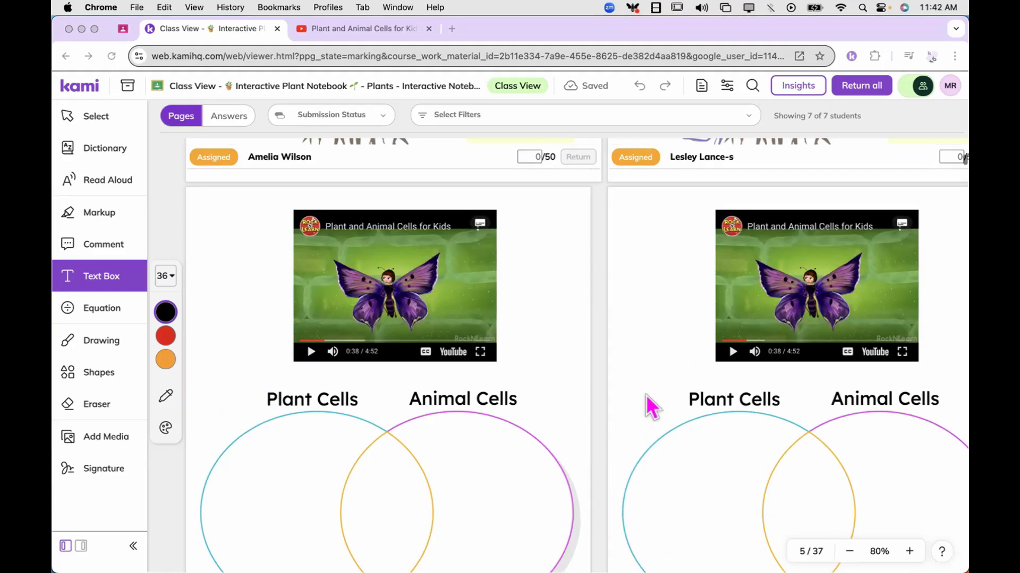
scroll(645, 396, up, 15)
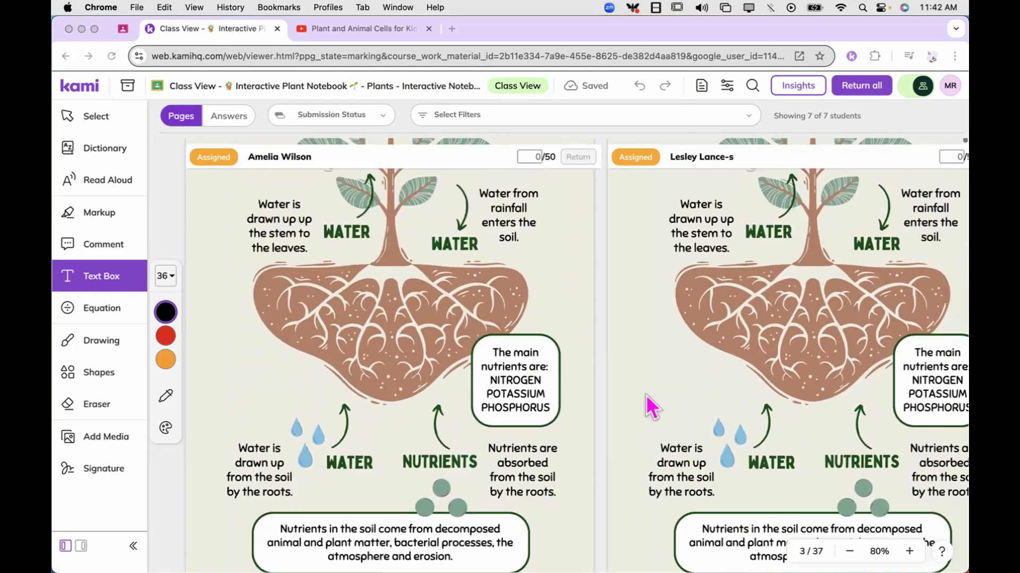
scroll(645, 394, down, 3)
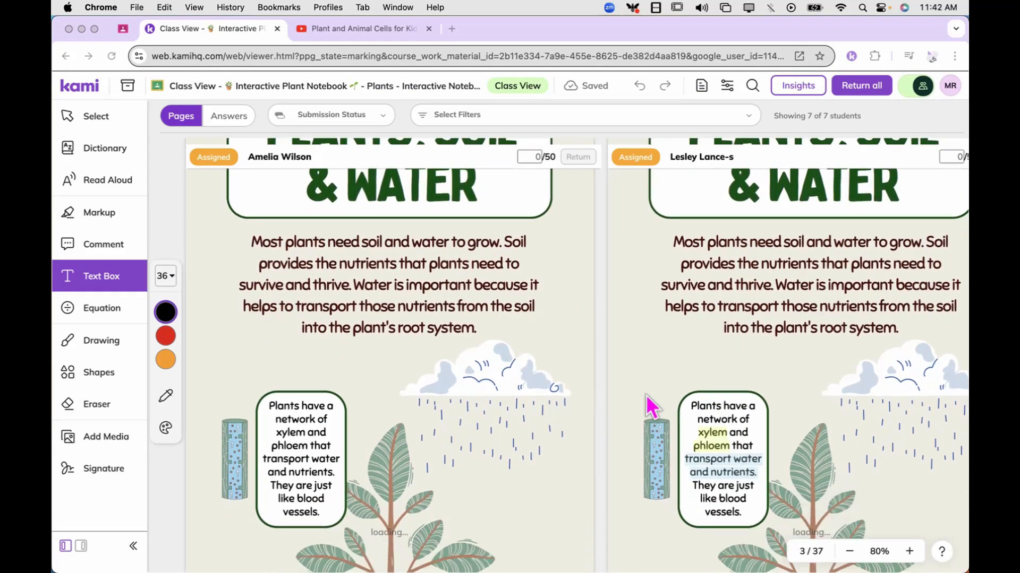
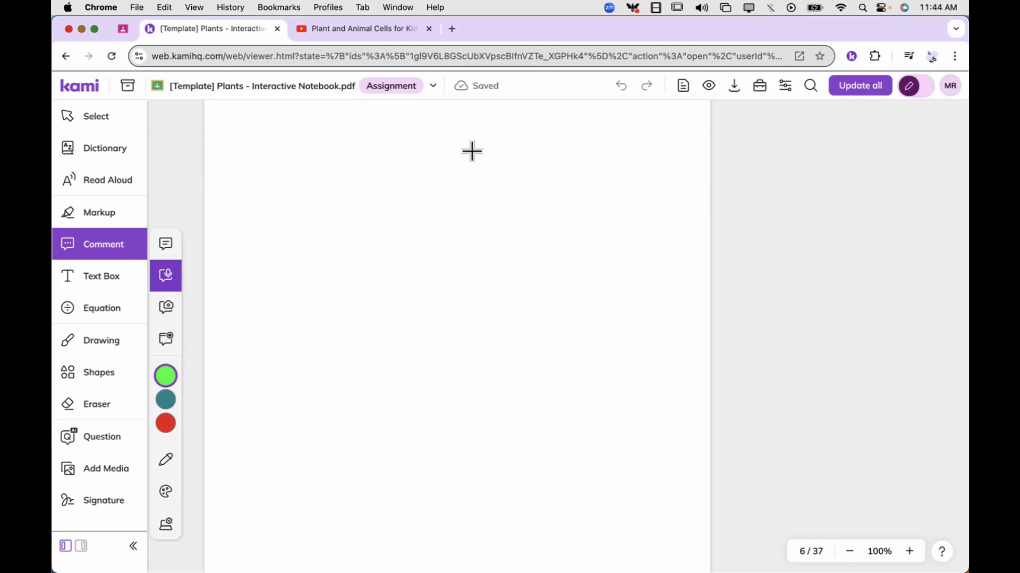
Place the "Feedback: Stuff to Consider" chart from the library's Feedback folder onto template page 6
click(127, 87)
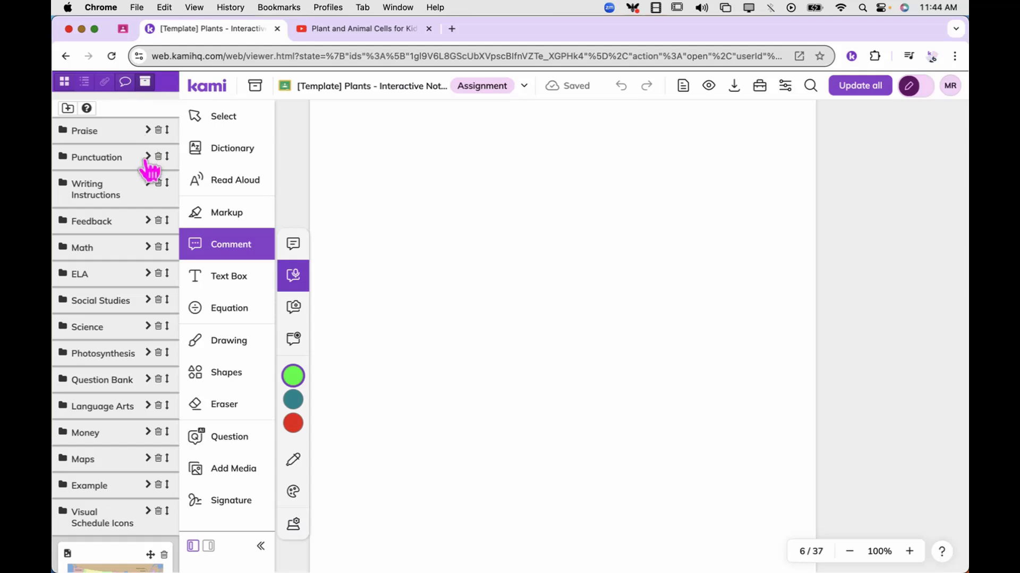
click(148, 224)
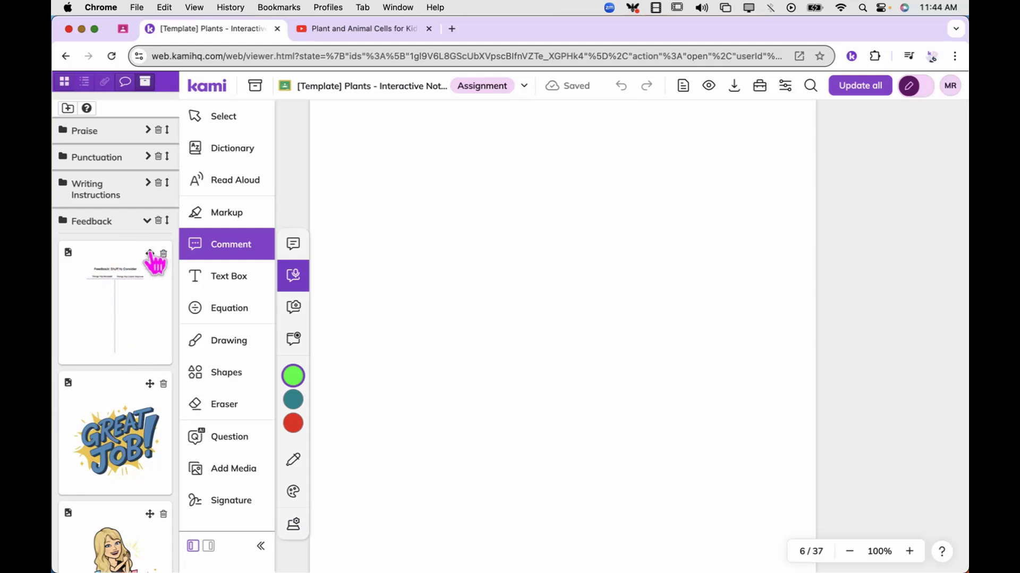
drag(151, 256, 453, 182)
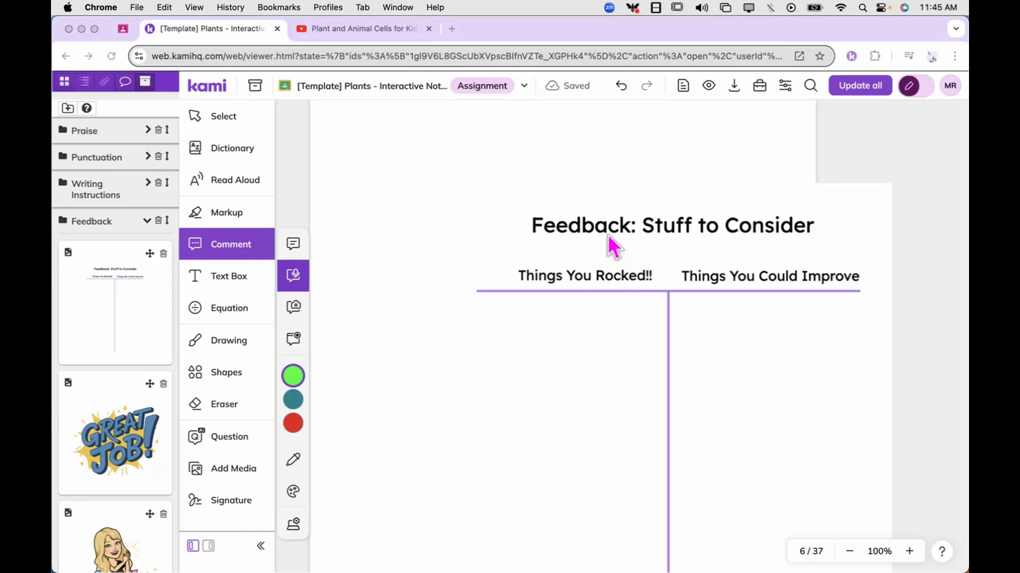
Move the feedback chart fully onto page 6 and enlarge it to nearly fill the page
click(256, 126)
click(592, 222)
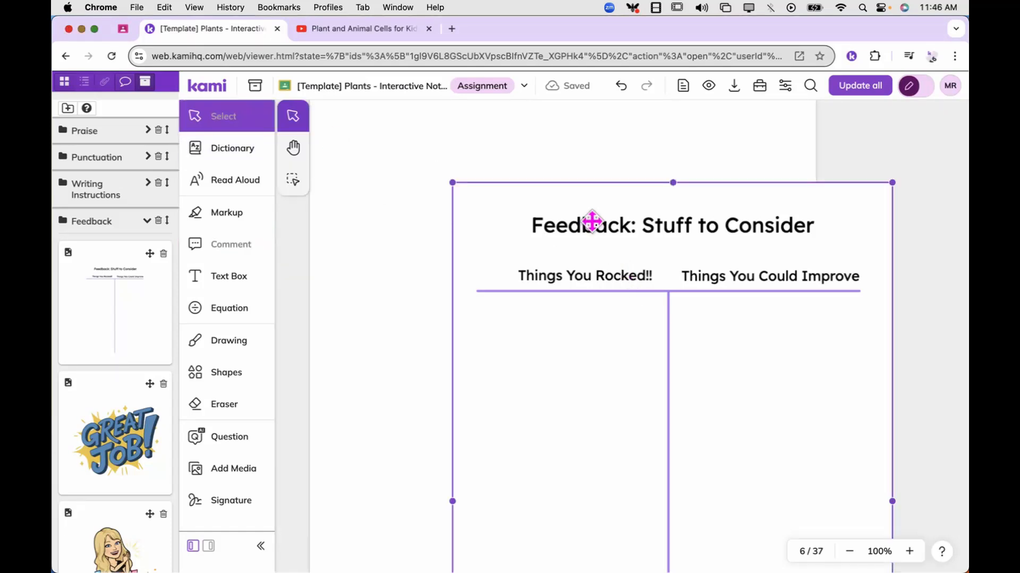
drag(610, 246, 491, 180)
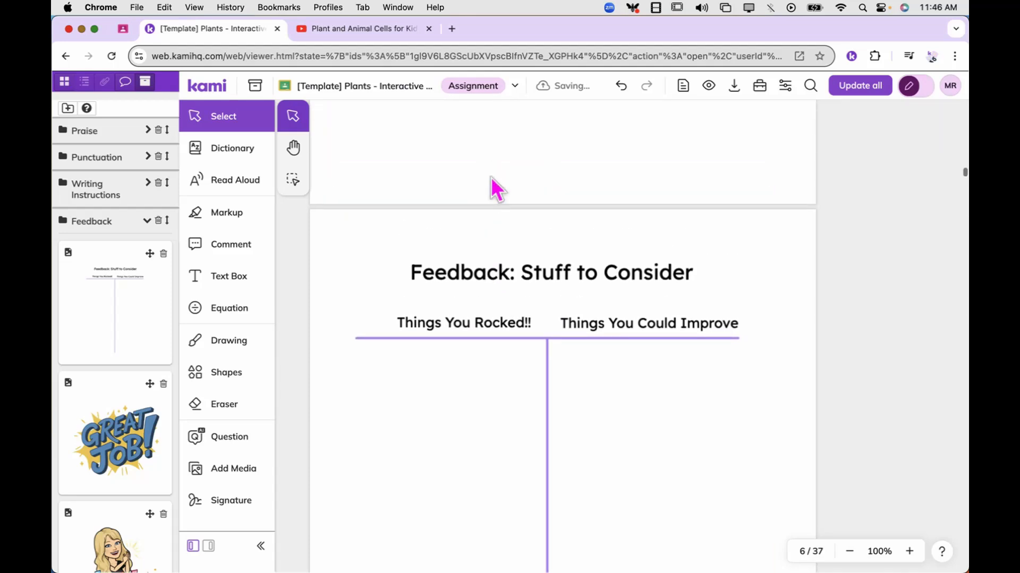
scroll(482, 360, down, 5)
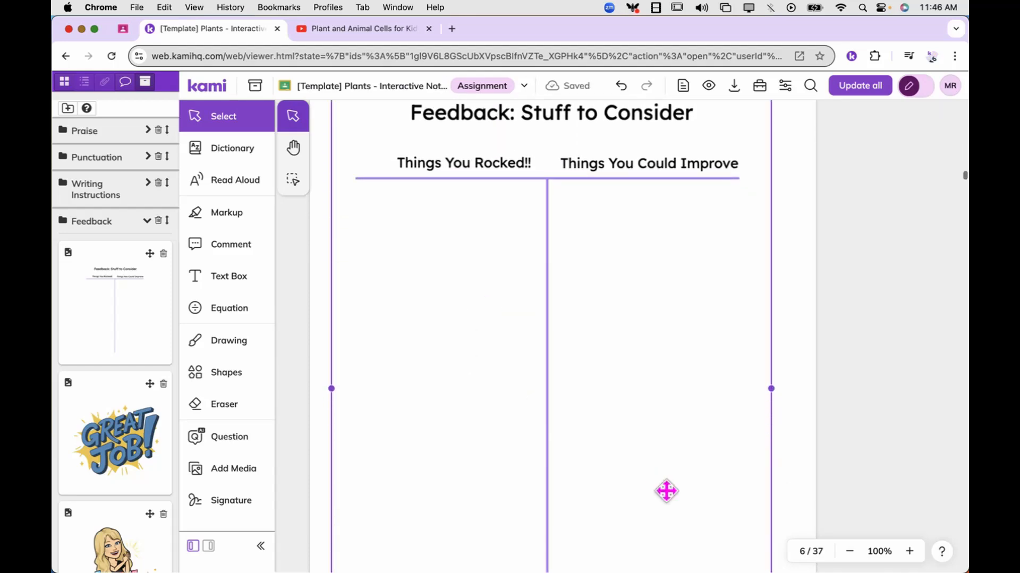
scroll(667, 492, down, 4)
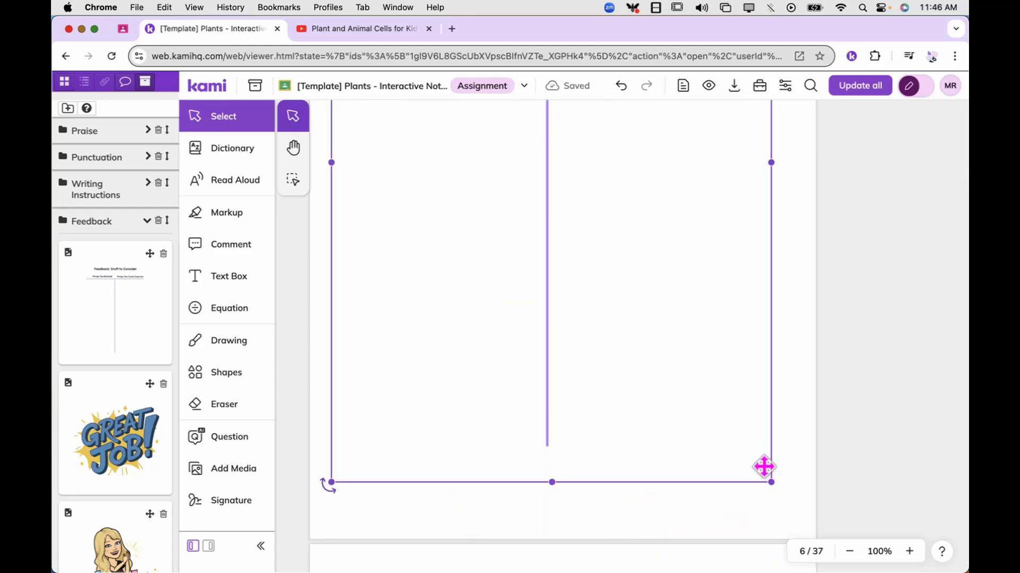
drag(772, 483, 805, 503)
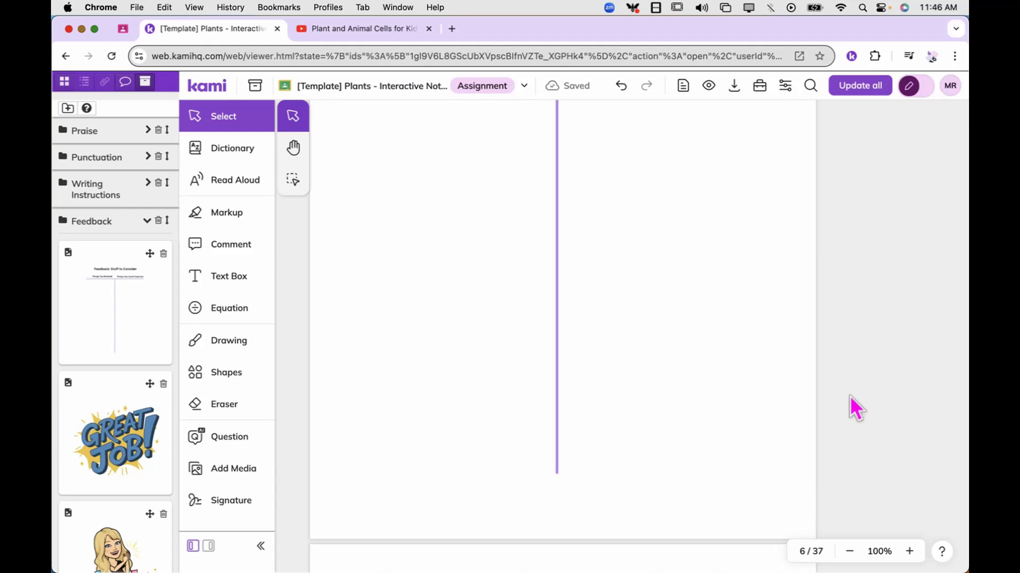
scroll(850, 397, up, 5)
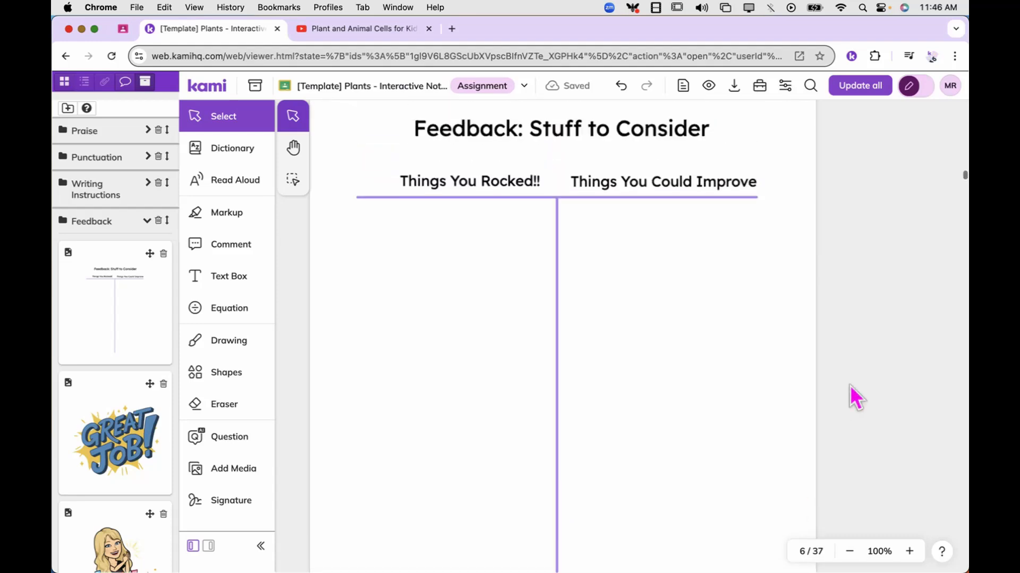
Apply the template changes to all student copies and check the feedback chart across their page 6 in Class View
click(862, 87)
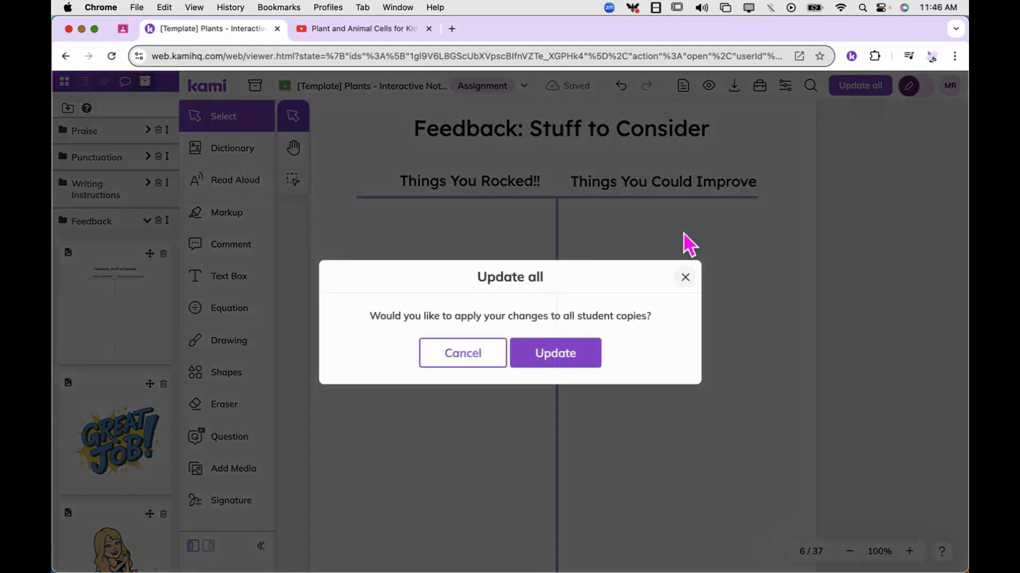
click(550, 356)
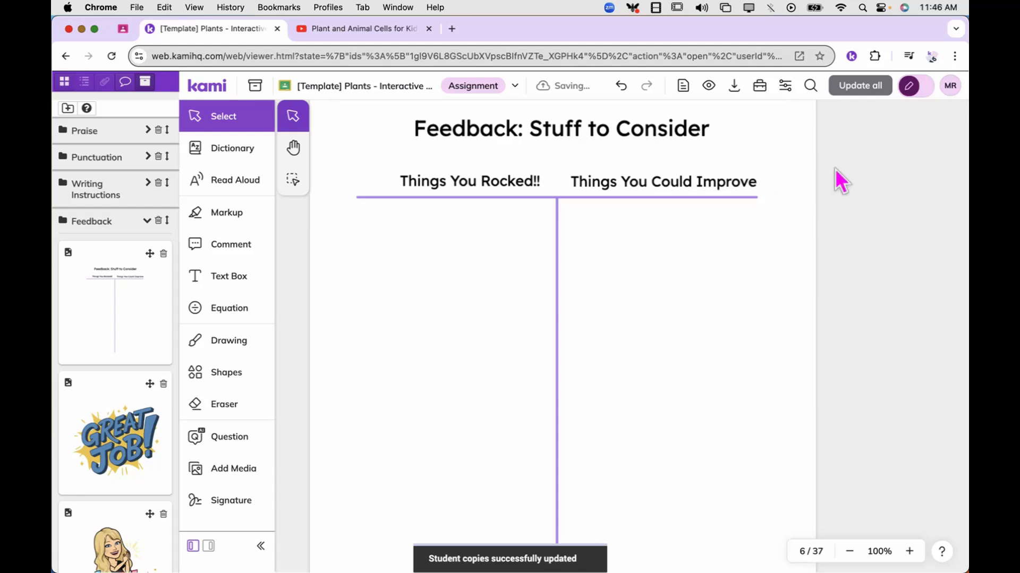
click(927, 92)
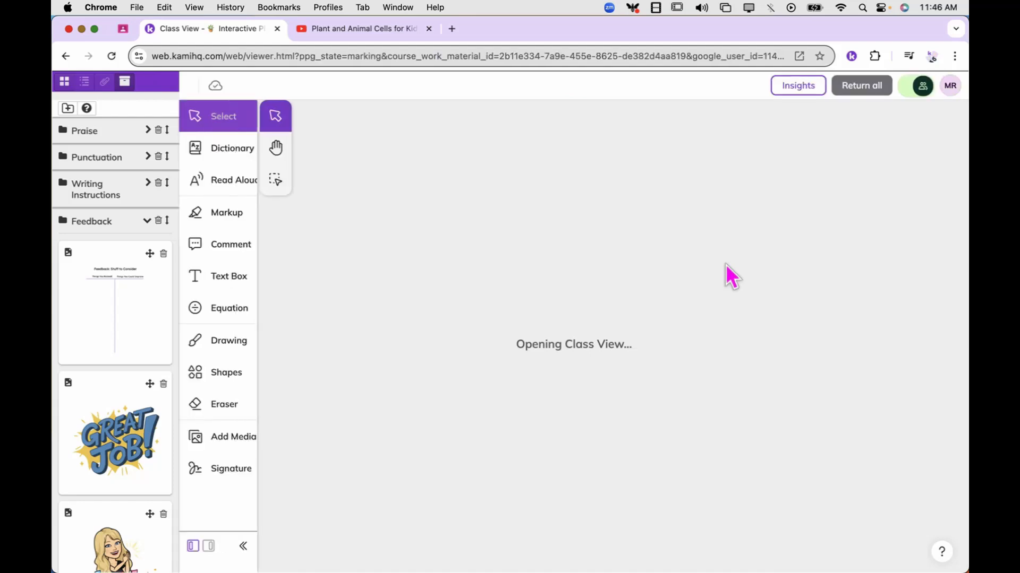
scroll(725, 264, left, 2)
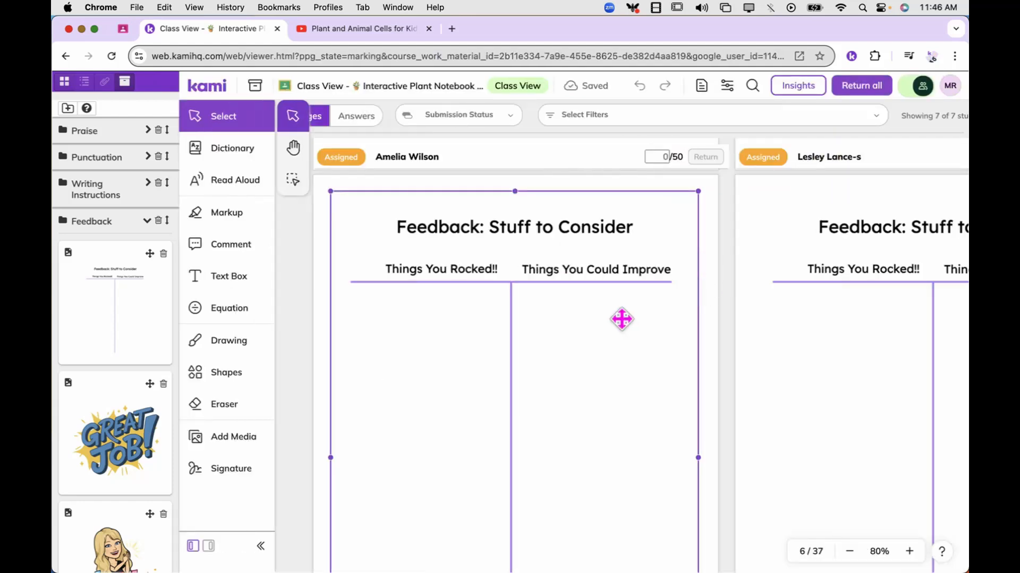
scroll(622, 319, right, 8)
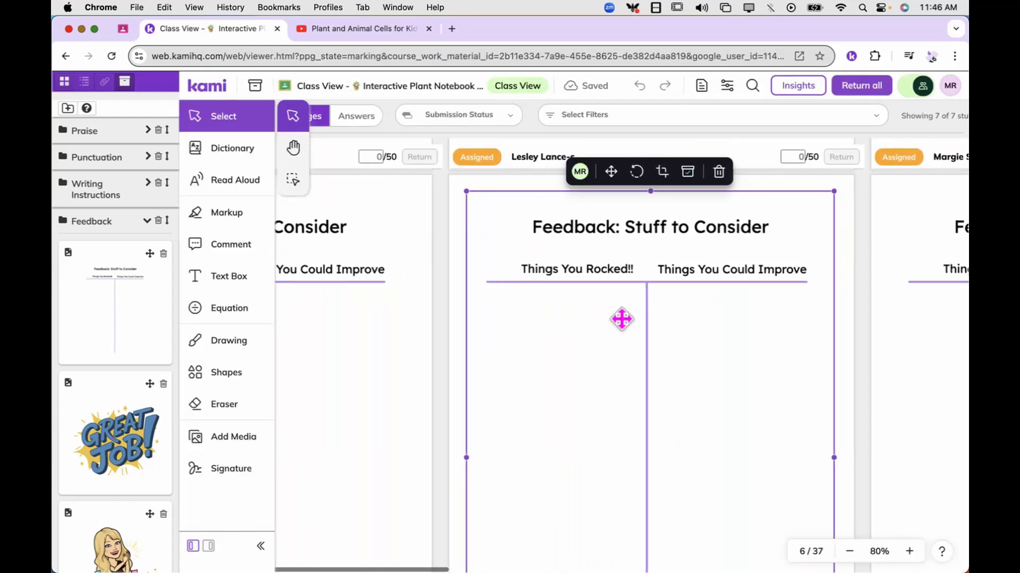
scroll(621, 319, right, 3)
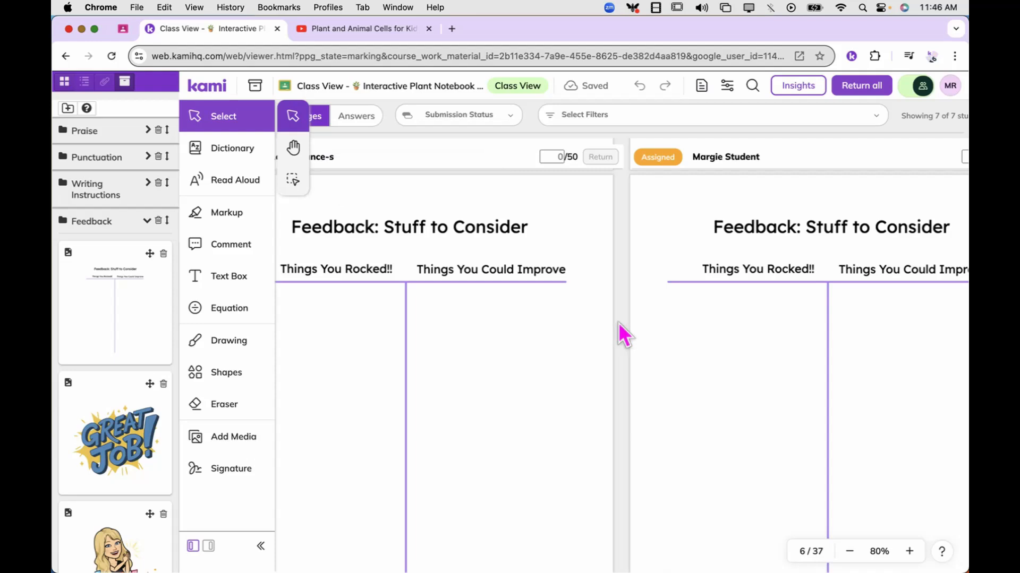
scroll(618, 323, left, 5)
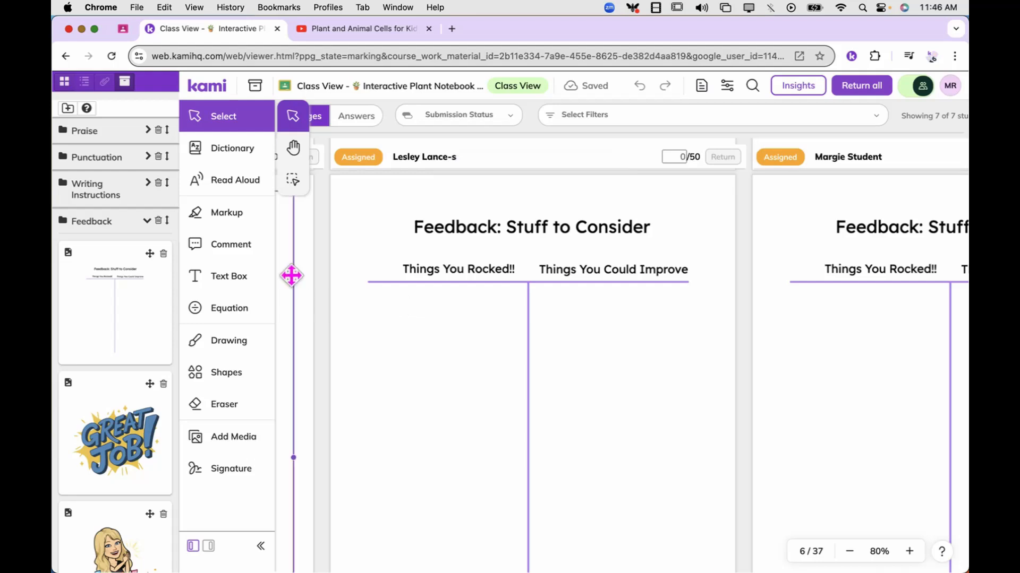
Add "You did an amazing job taking notes on the new vocabulary!" at size 36 under the second student's "Things You Rocked!!", narrowed to fit the column
click(240, 287)
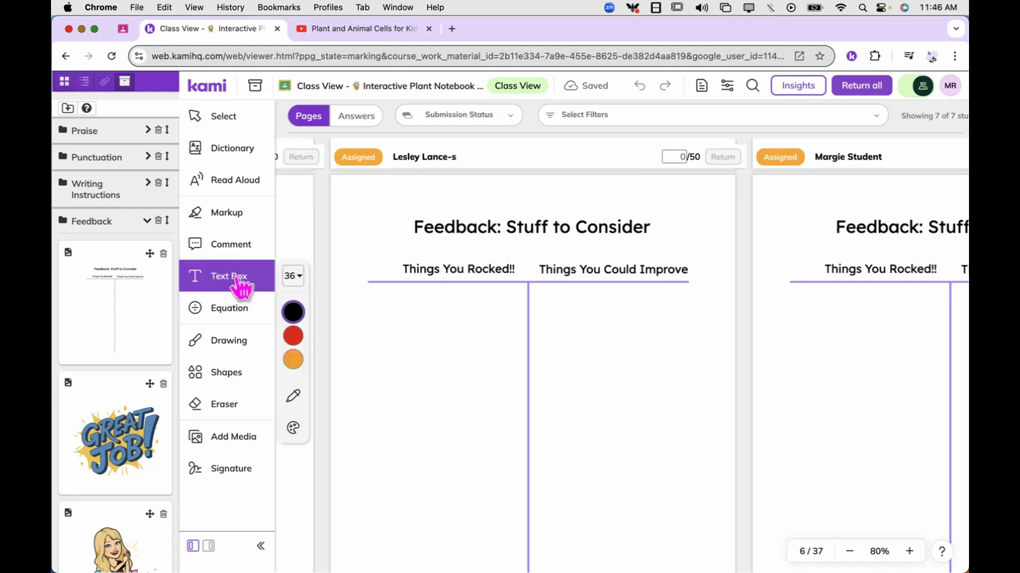
click(376, 312)
text(You did an amazing job taking not)
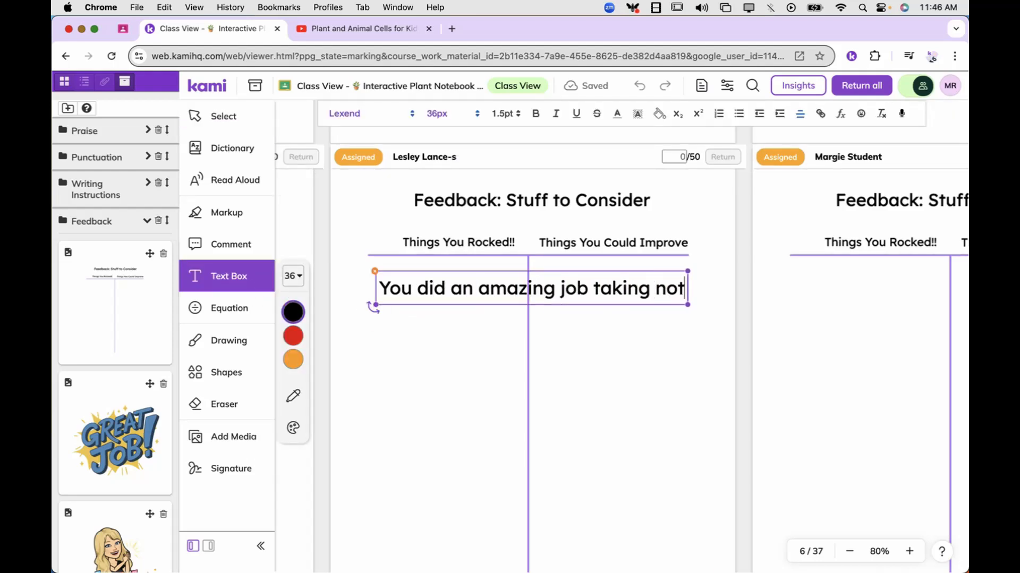
text(es on the new vocabulary!)
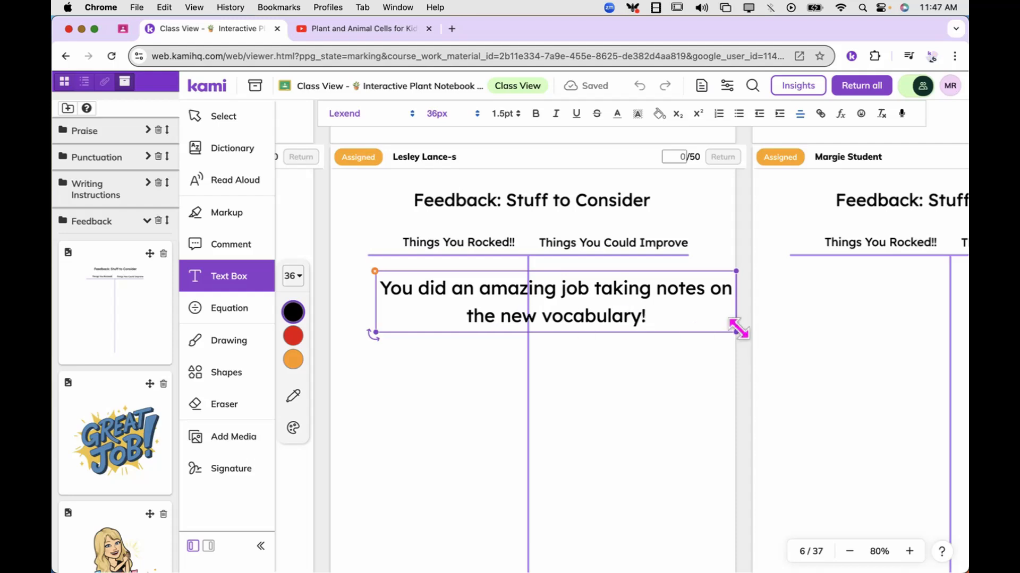
drag(736, 331, 521, 335)
Add "Don't forget to finish the drag & drop activity." under the same student's "Things You Could Improve" and narrow the text box slightly
click(545, 286)
click(547, 294)
text(Don't forget to finish the drag & drop activity.)
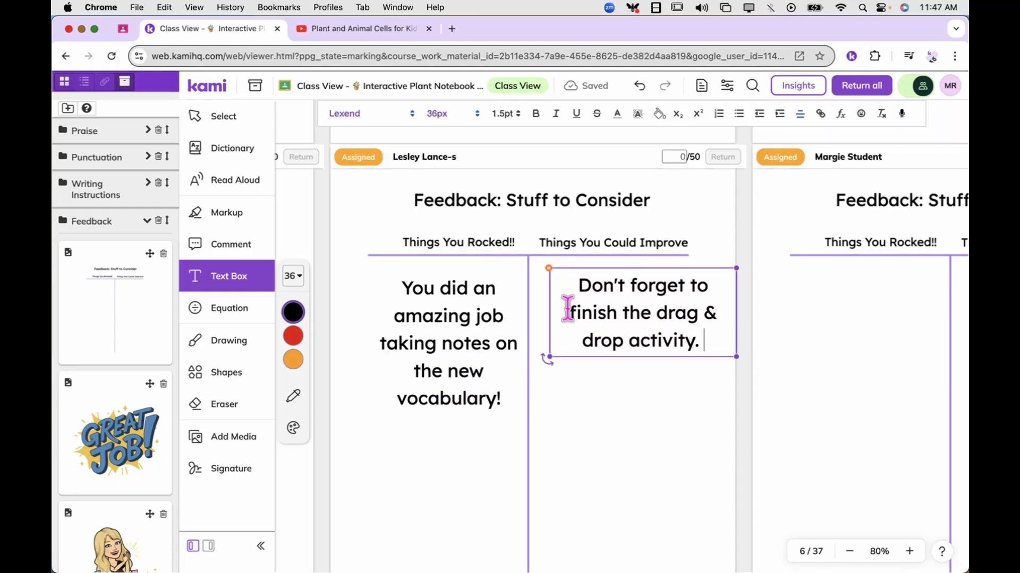
drag(736, 357, 710, 358)
click(697, 425)
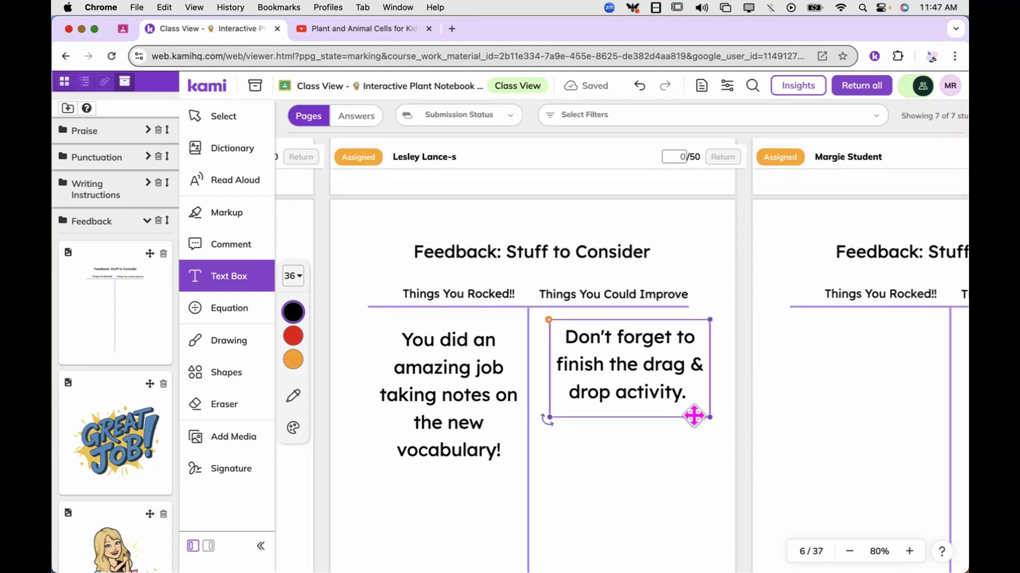
Record one voice comment under "Things You Rocked!!" and another under "Things You Could Improve" in the third student's feedback chart
scroll(693, 416, right, 10)
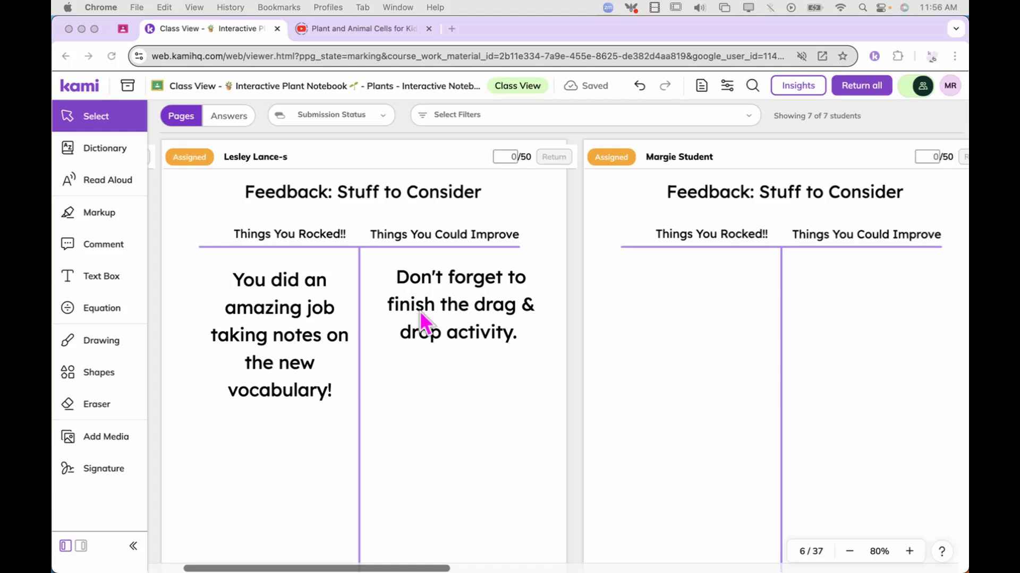
scroll(709, 327, right, 5)
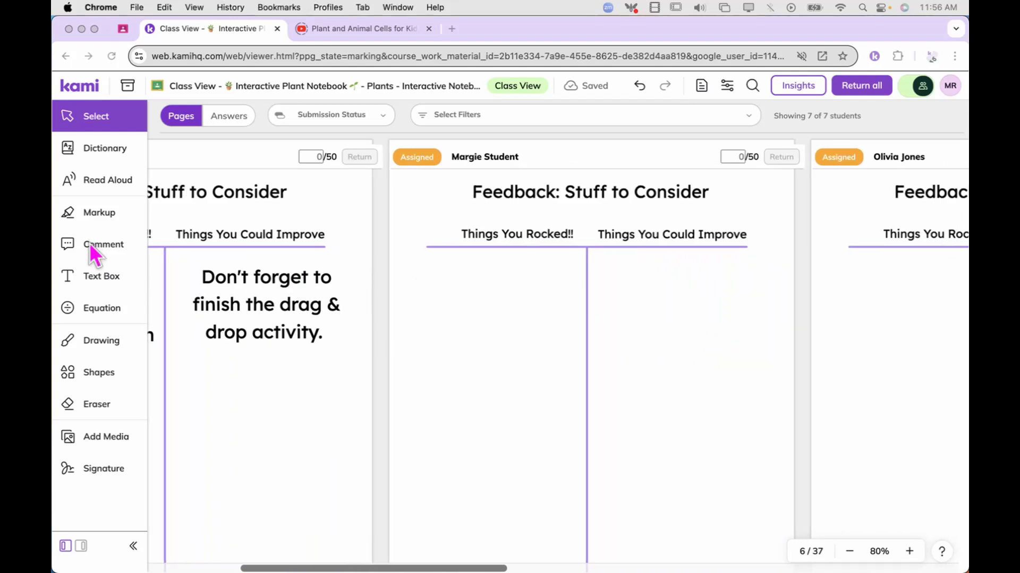
click(102, 250)
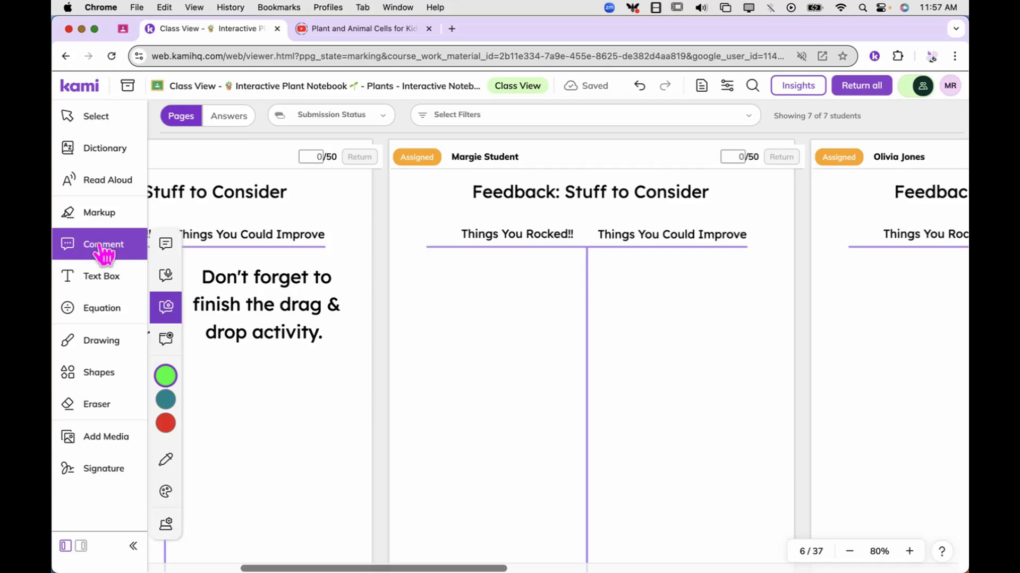
click(167, 277)
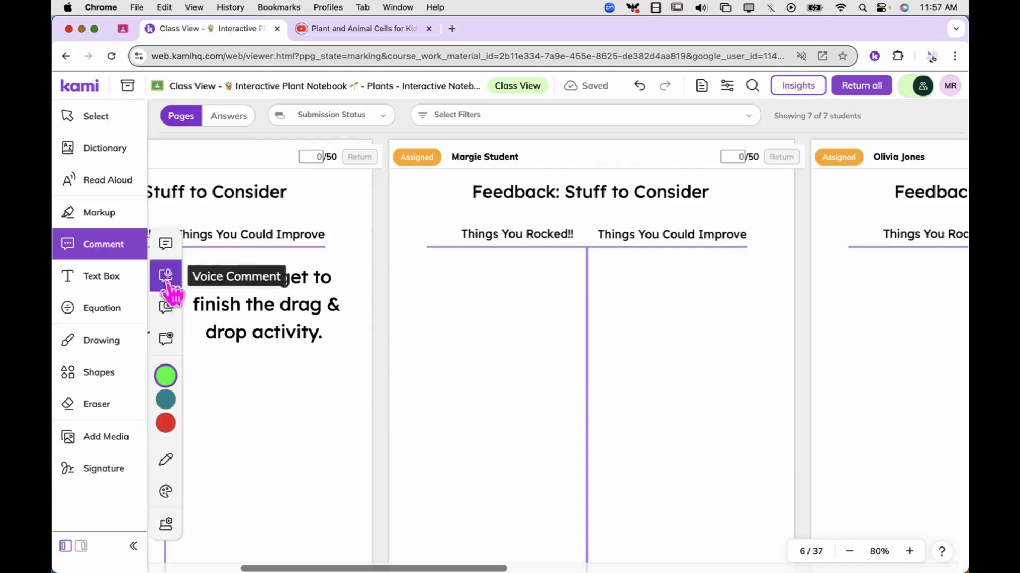
click(449, 287)
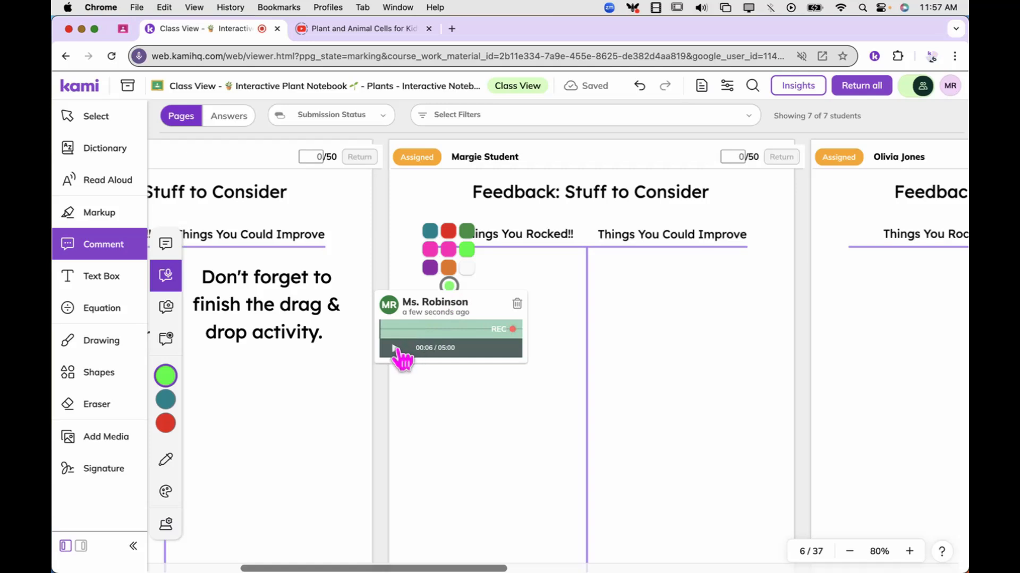
click(396, 348)
click(616, 287)
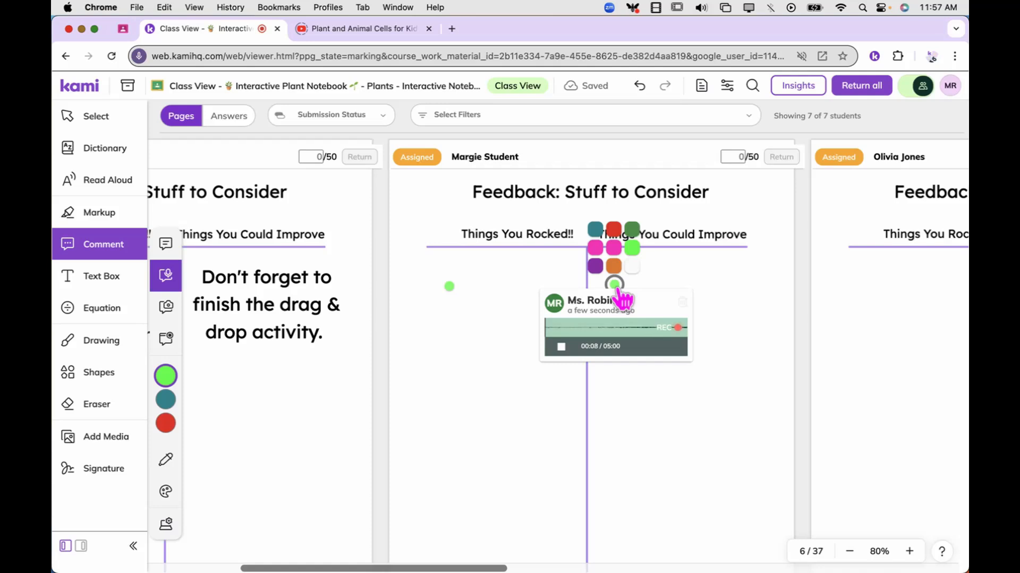
click(560, 346)
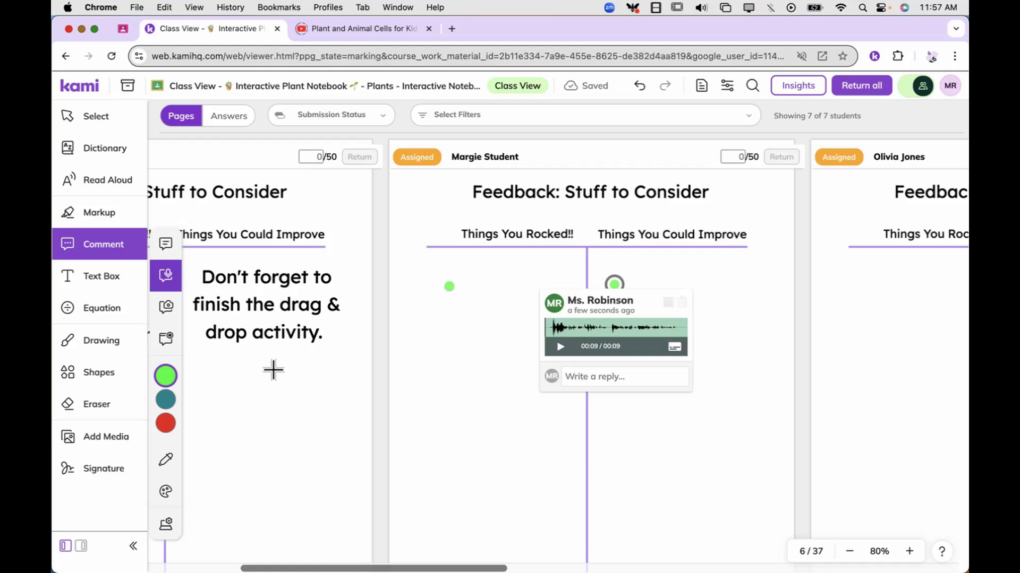
Place a "Good effort" sticker under "Things You Rocked!!" in the third student's feedback chart
click(113, 438)
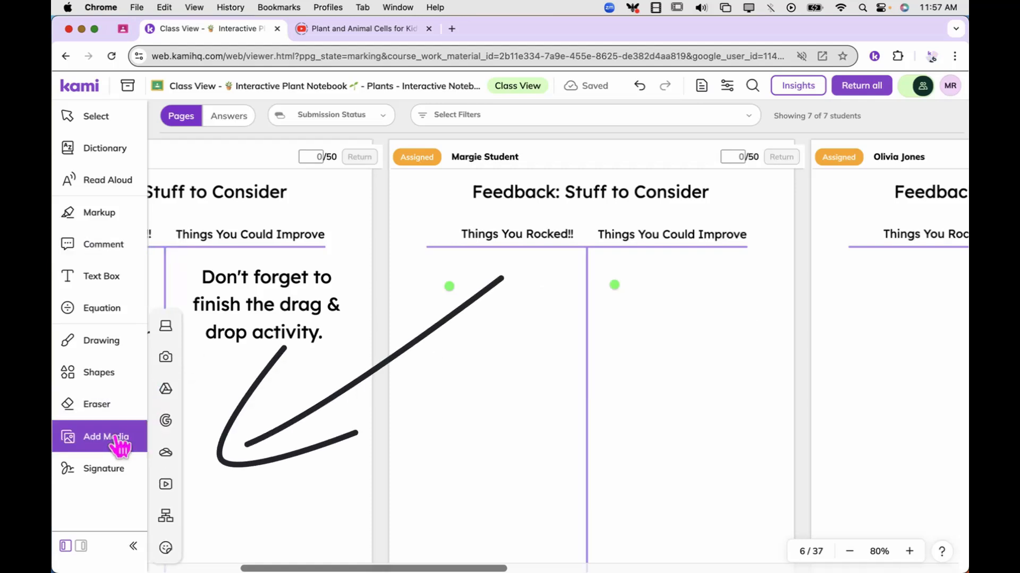
click(166, 550)
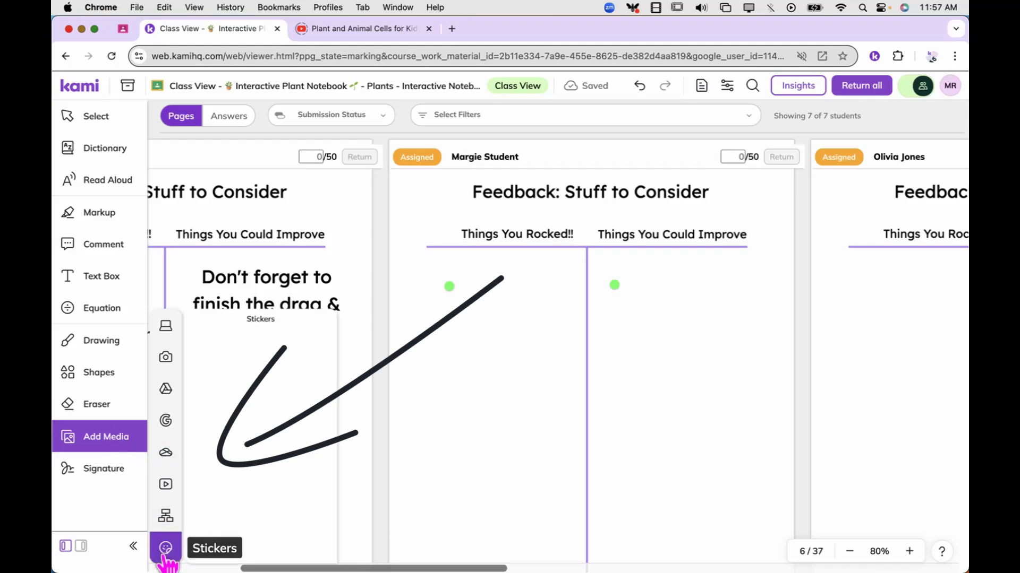
click(215, 420)
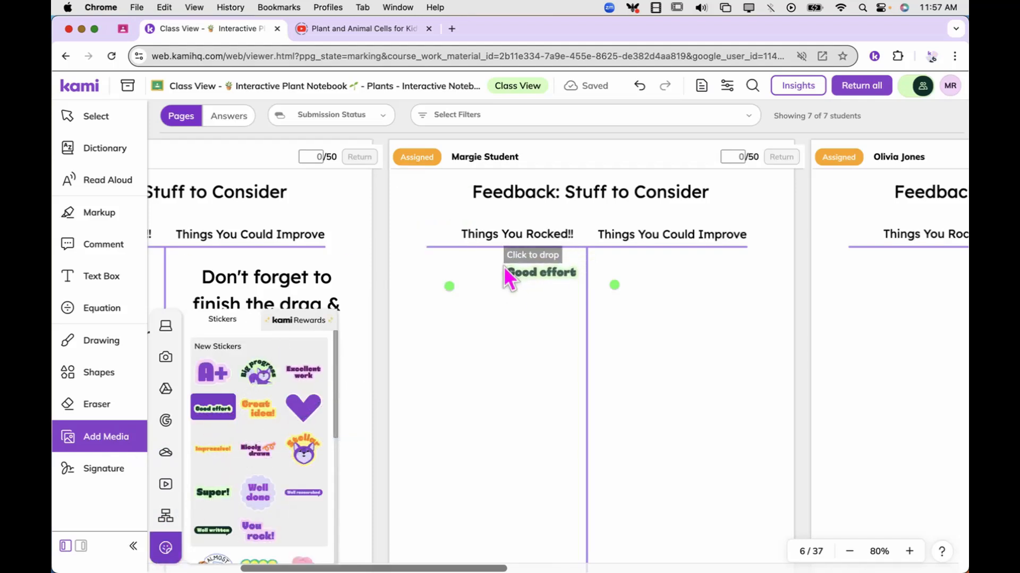
click(503, 267)
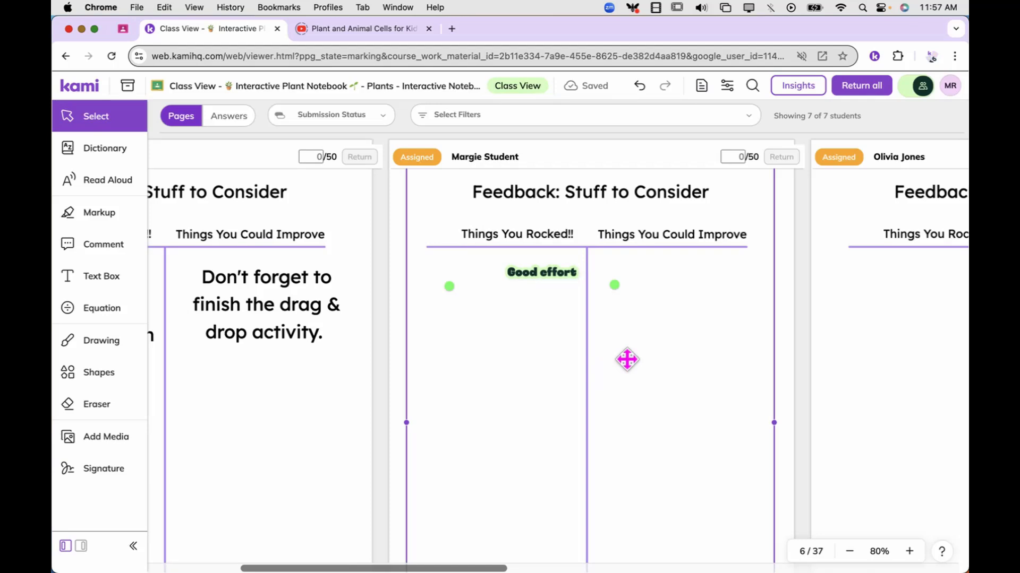
scroll(627, 359, right, 5)
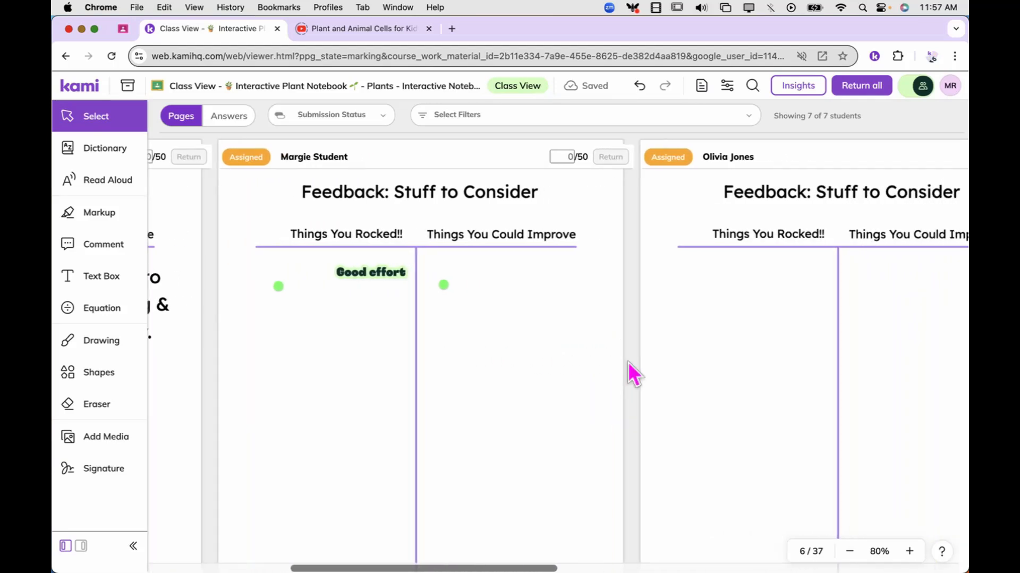
click(627, 359)
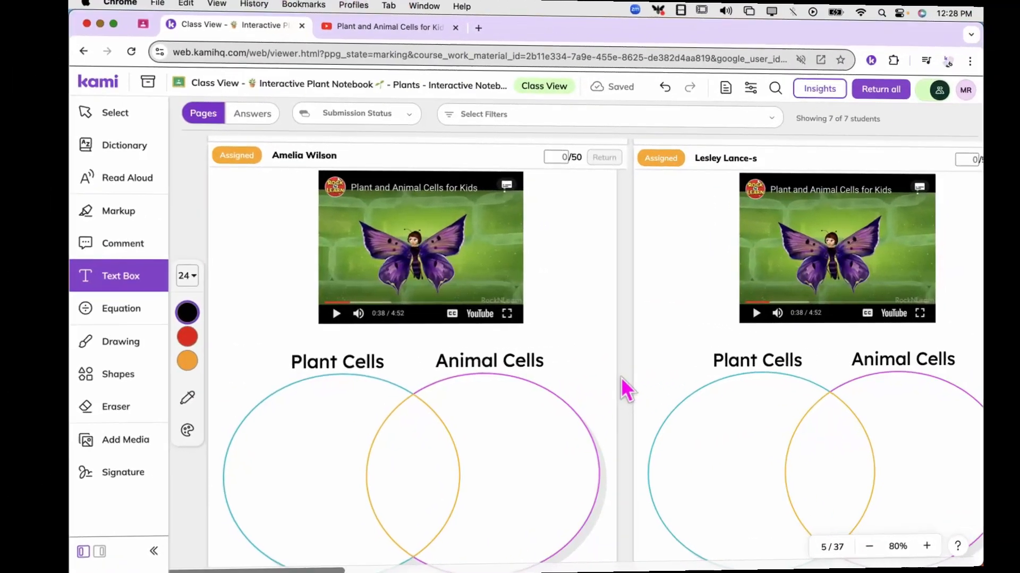
scroll(620, 377, right, 1)
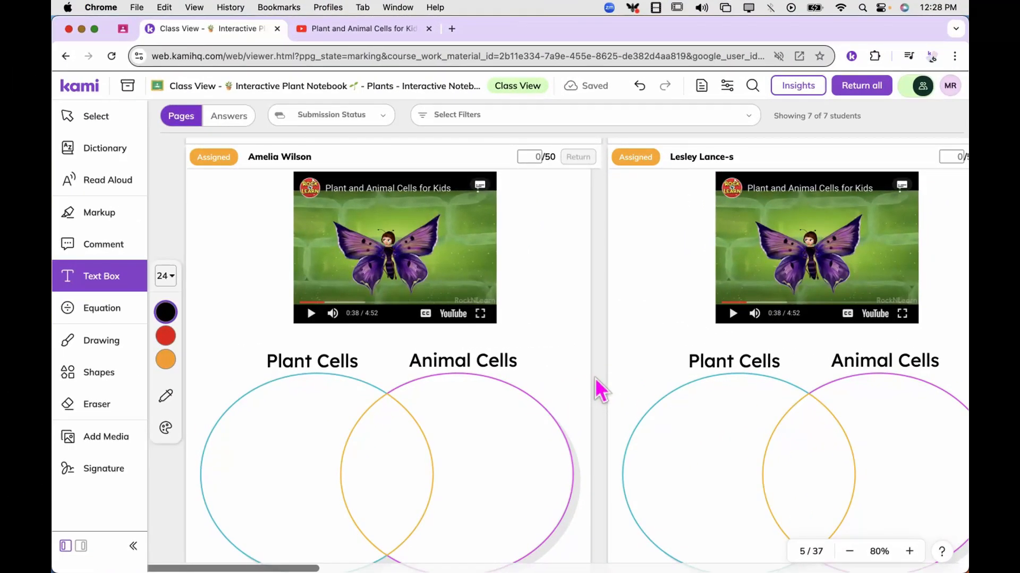
Review the first two students' feedback charts and the individual follow-up tasks on vocabulary definitions and plant and animal cell comparisons
scroll(594, 377, down, 2)
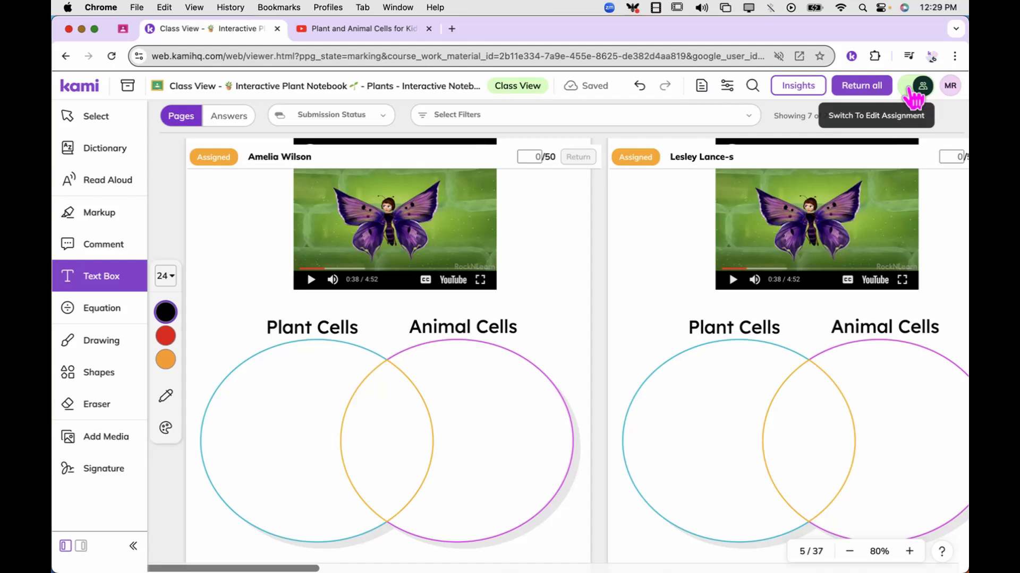
scroll(648, 384, down, 10)
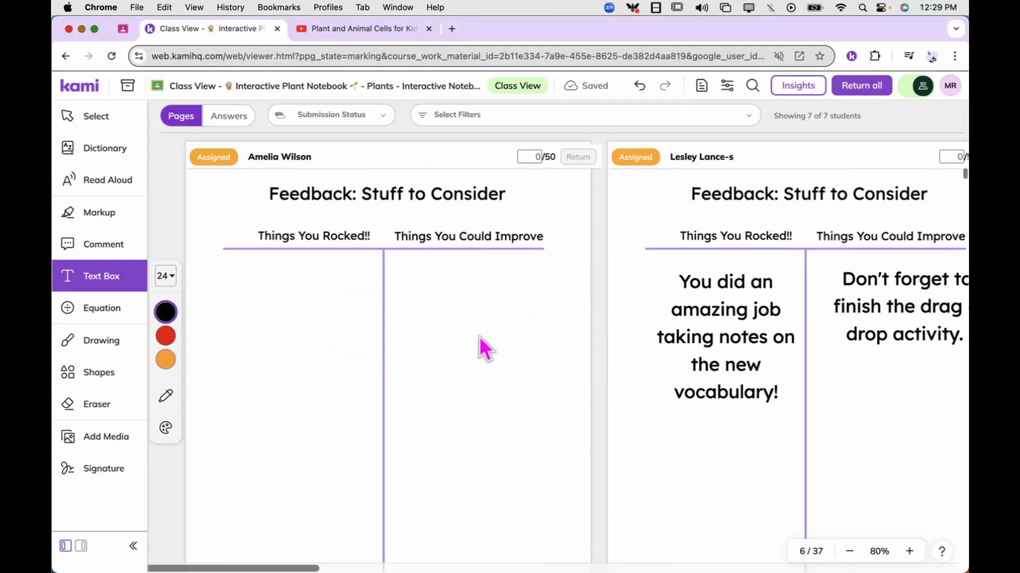
click(696, 347)
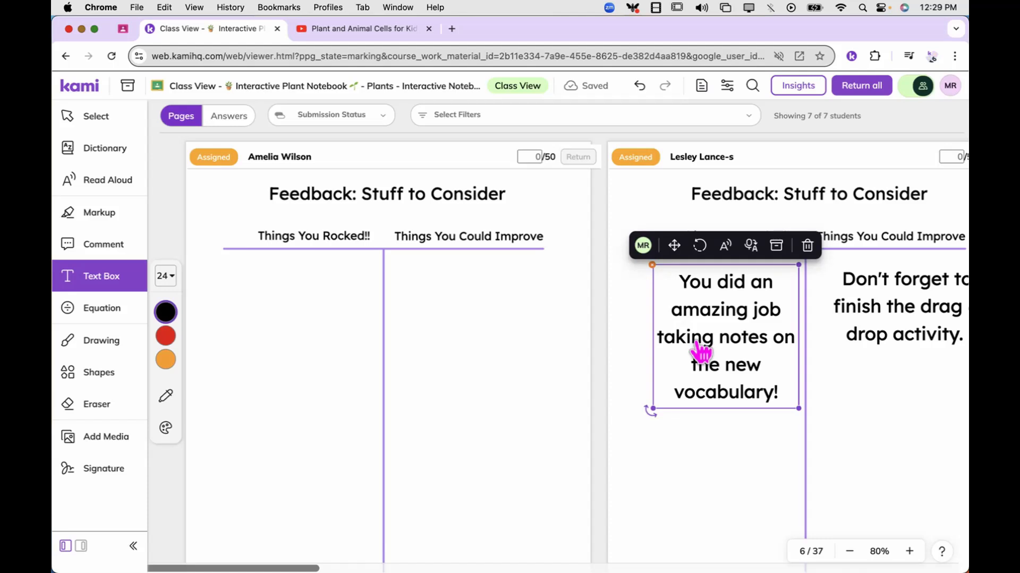
scroll(700, 351, down, 10)
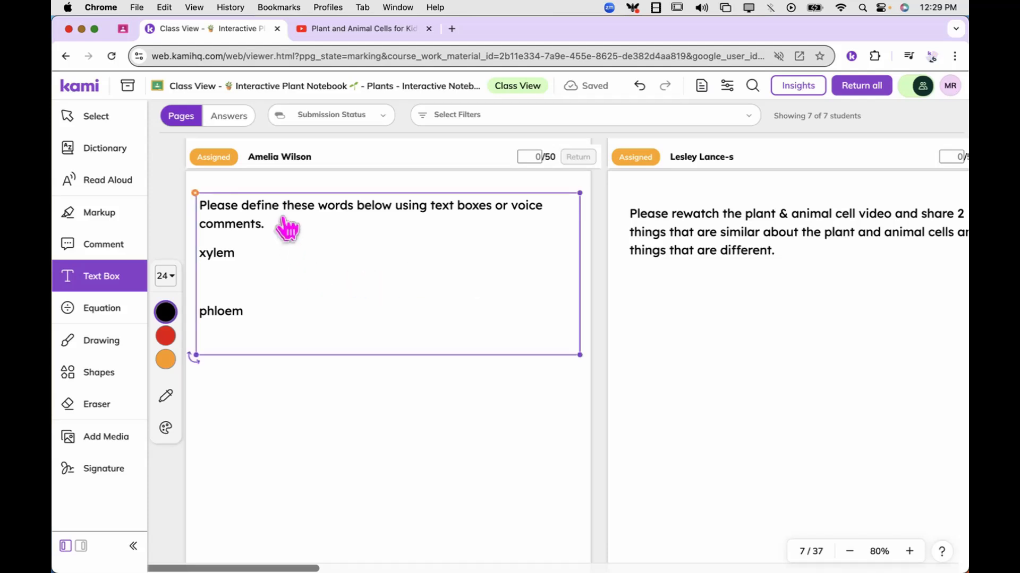
click(229, 328)
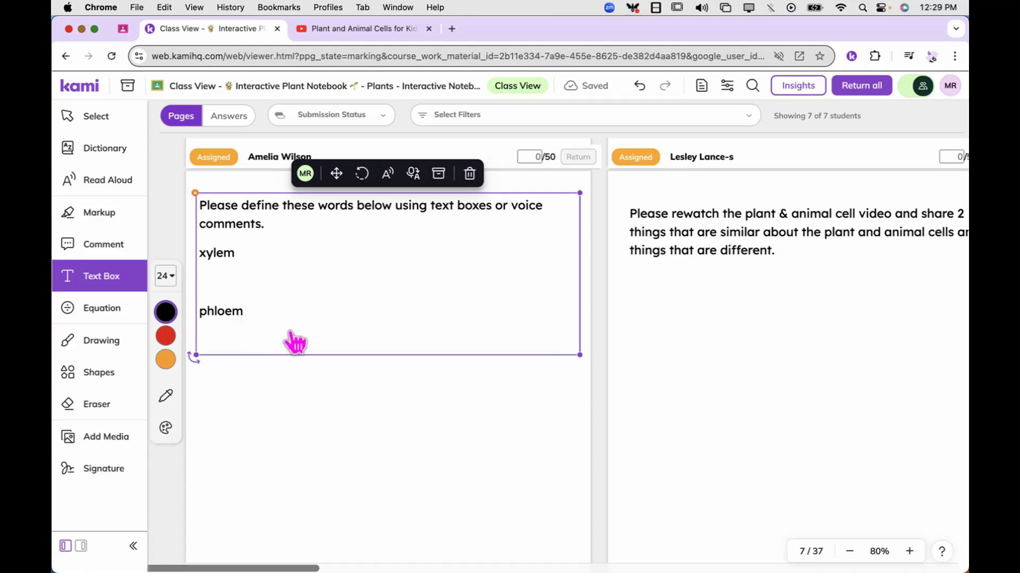
click(733, 292)
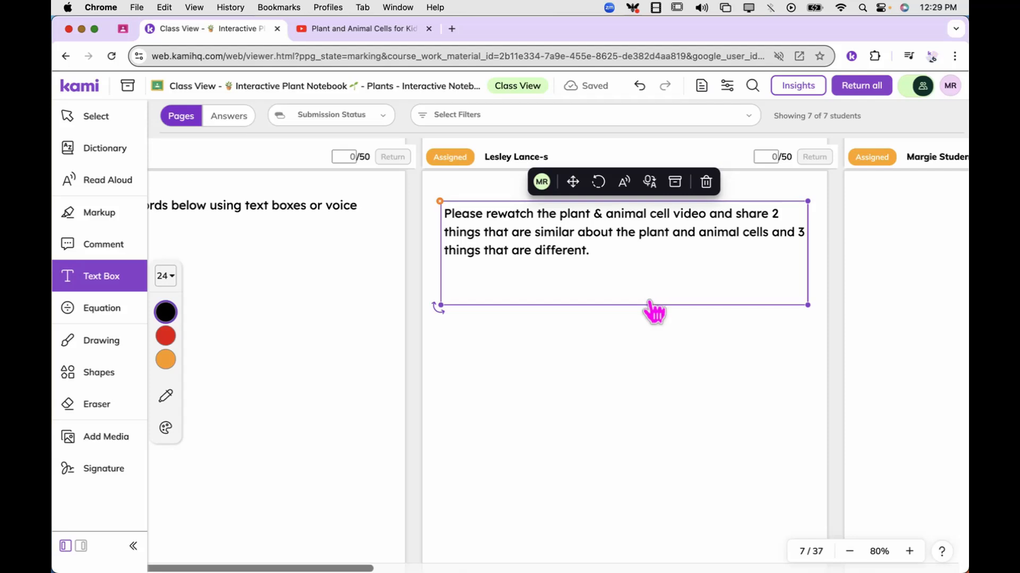
click(643, 428)
scroll(641, 424, up, 5)
scroll(640, 423, up, 1)
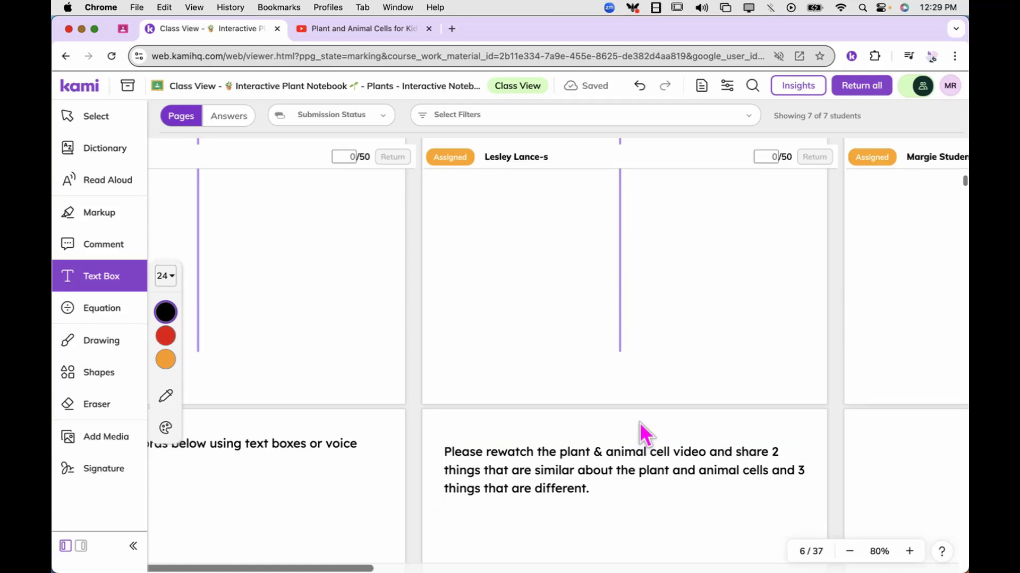